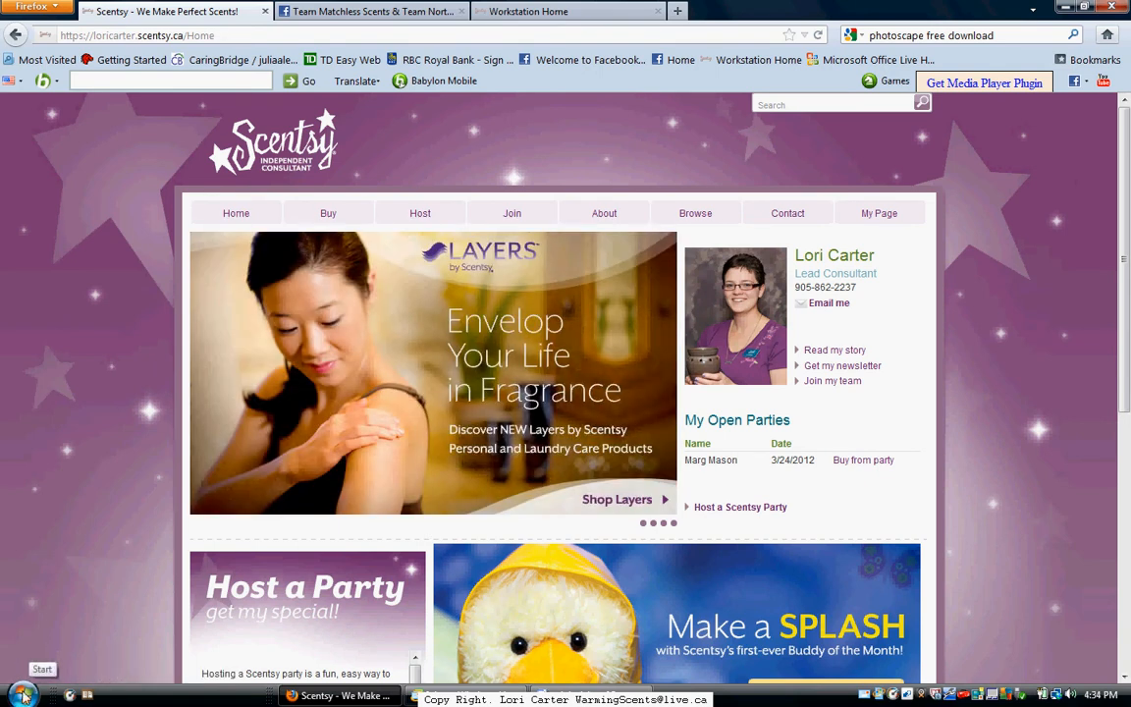
scroll(423, 267, "down", 4)
scroll(323, 385, "up", 2)
scroll(323, 386, "up", 2)
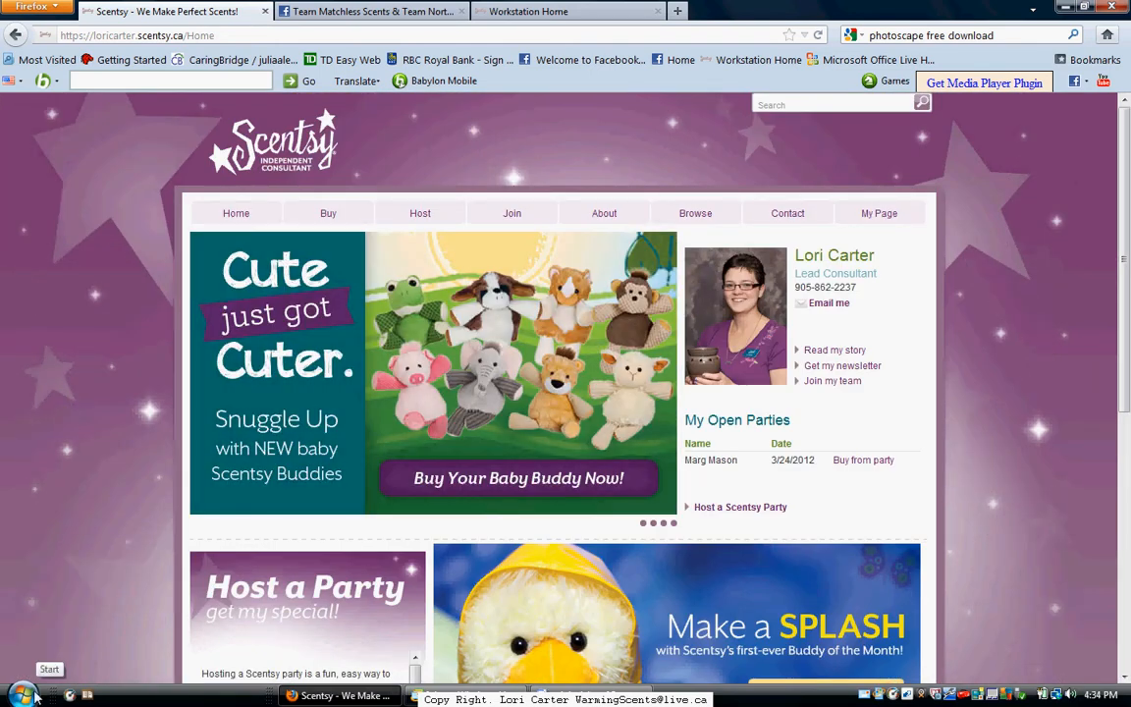
Step: Search the computer for "snipping tool", launch the Snipping Tool and minimise its window
left_click(22, 693)
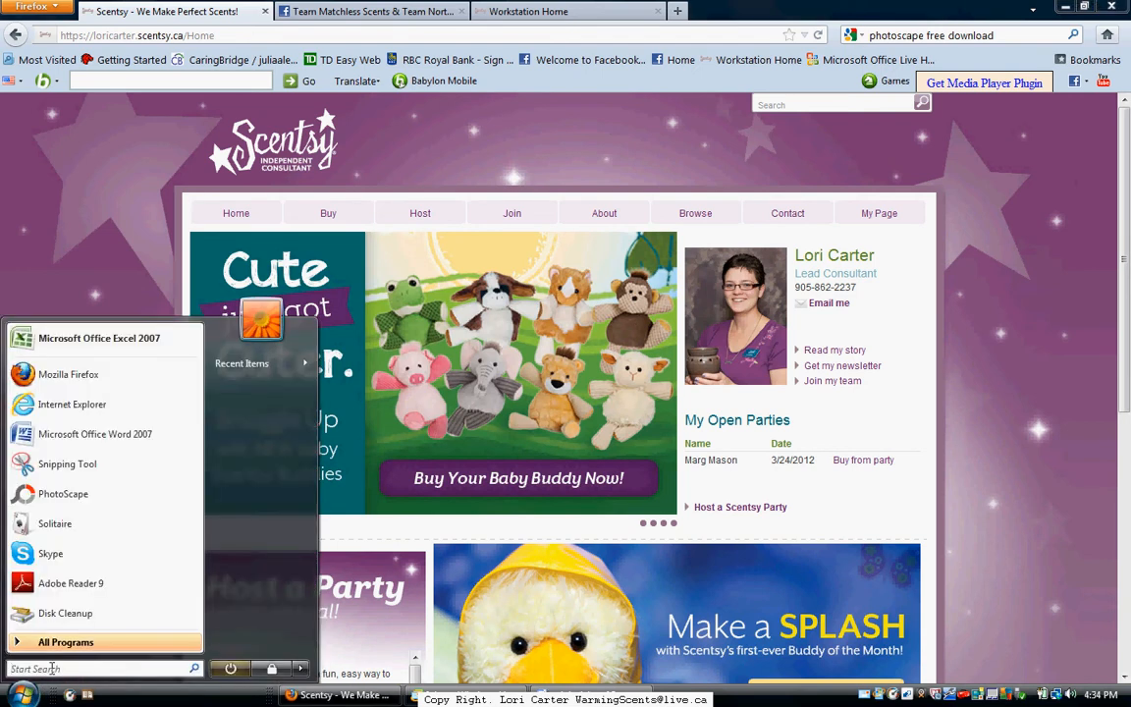
type("snipping")
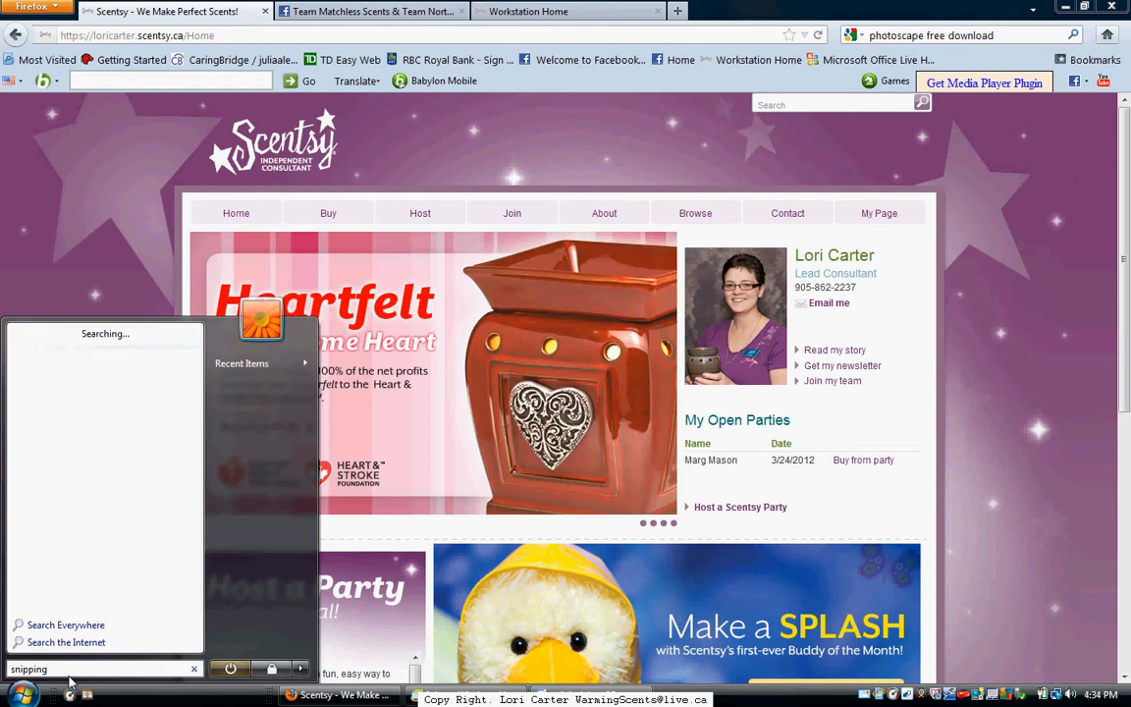
type(" tool")
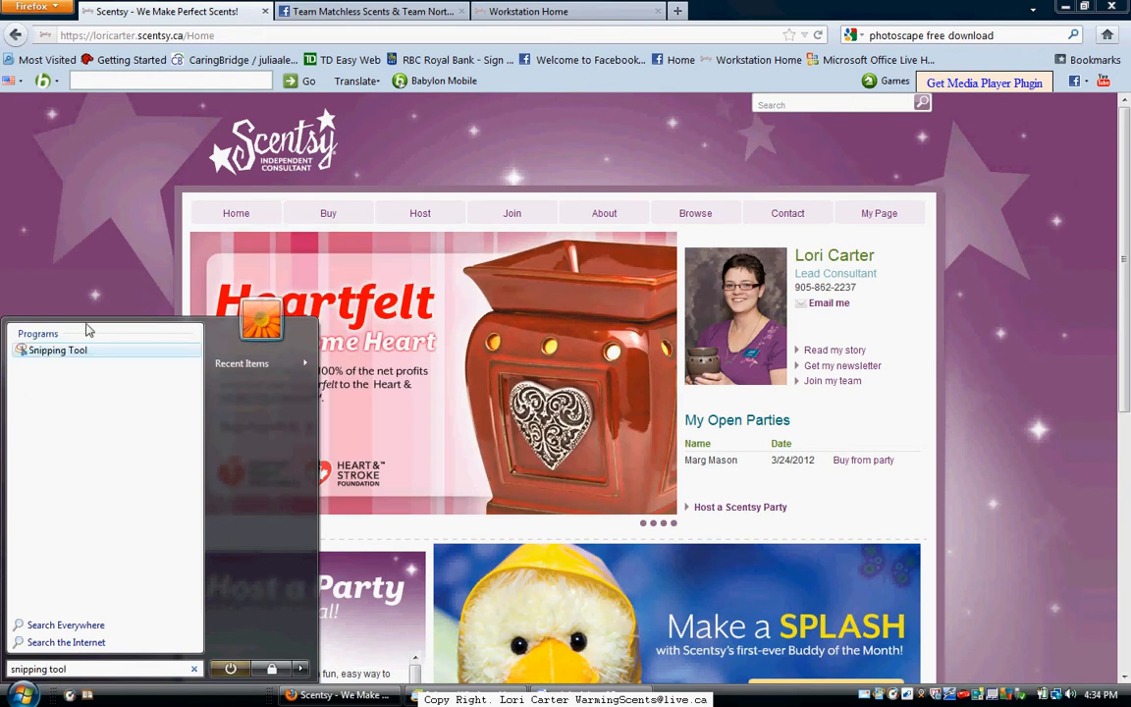
left_click(59, 350)
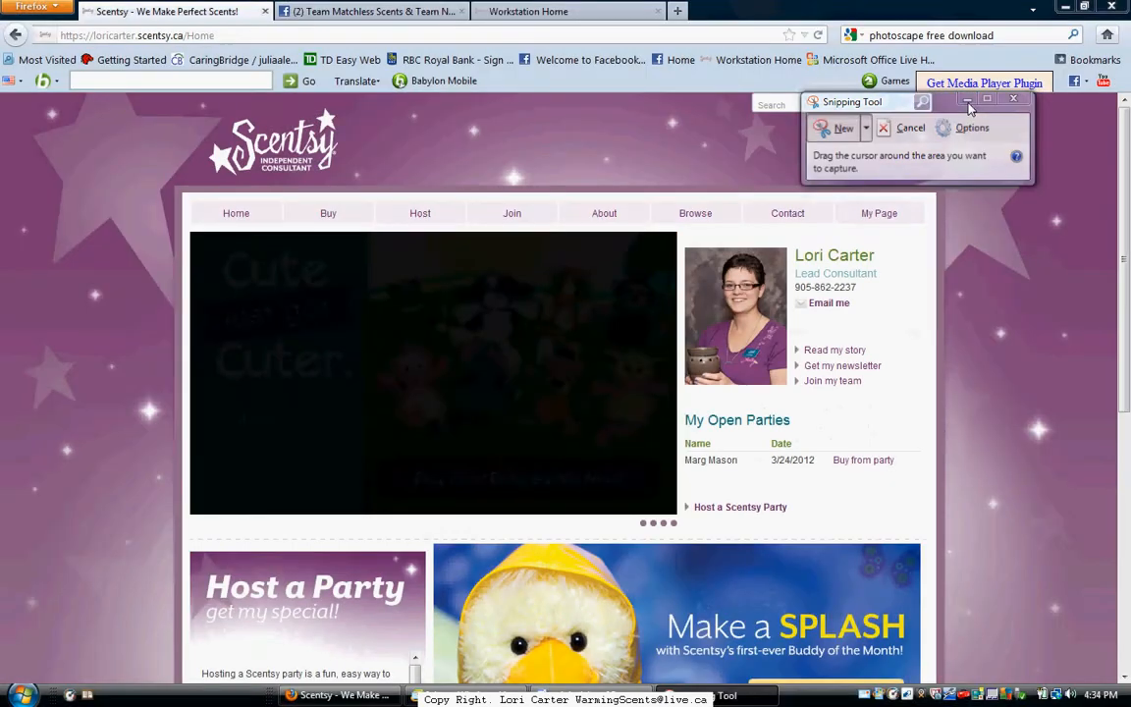
left_click(967, 100)
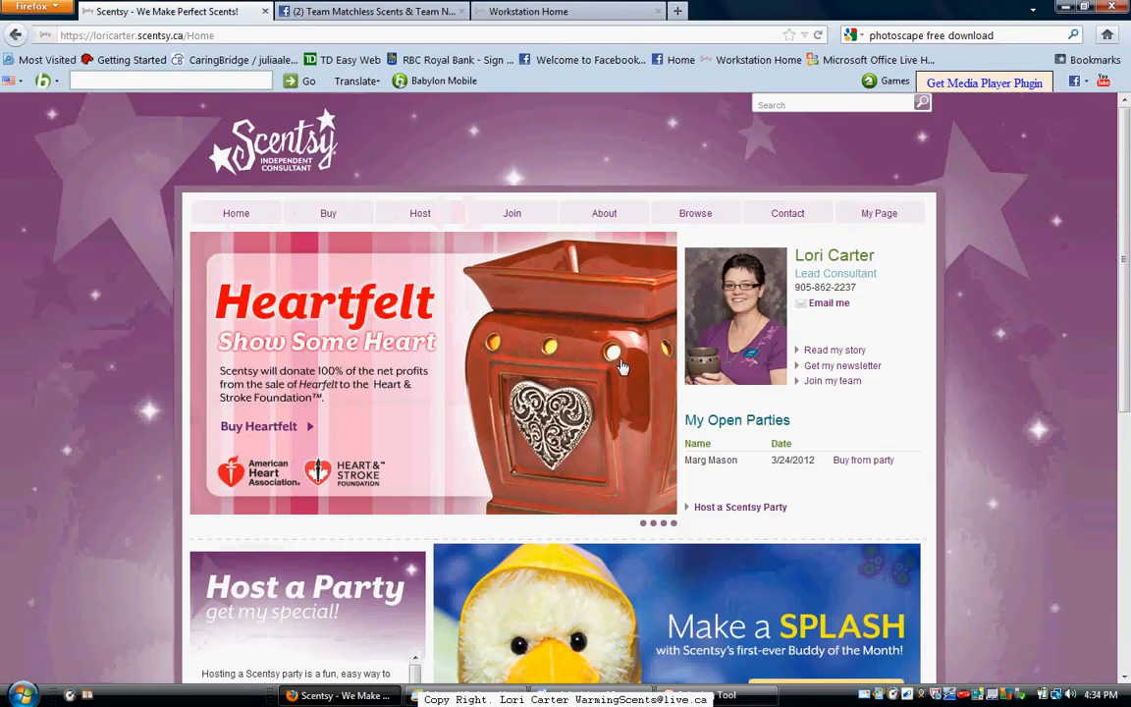
Step: Capture the whole "Make a SPLASH" duck banner on the Scentsy home page with the Snipping Tool
scroll(512, 437, "down", 2)
scroll(664, 551, "down", 2)
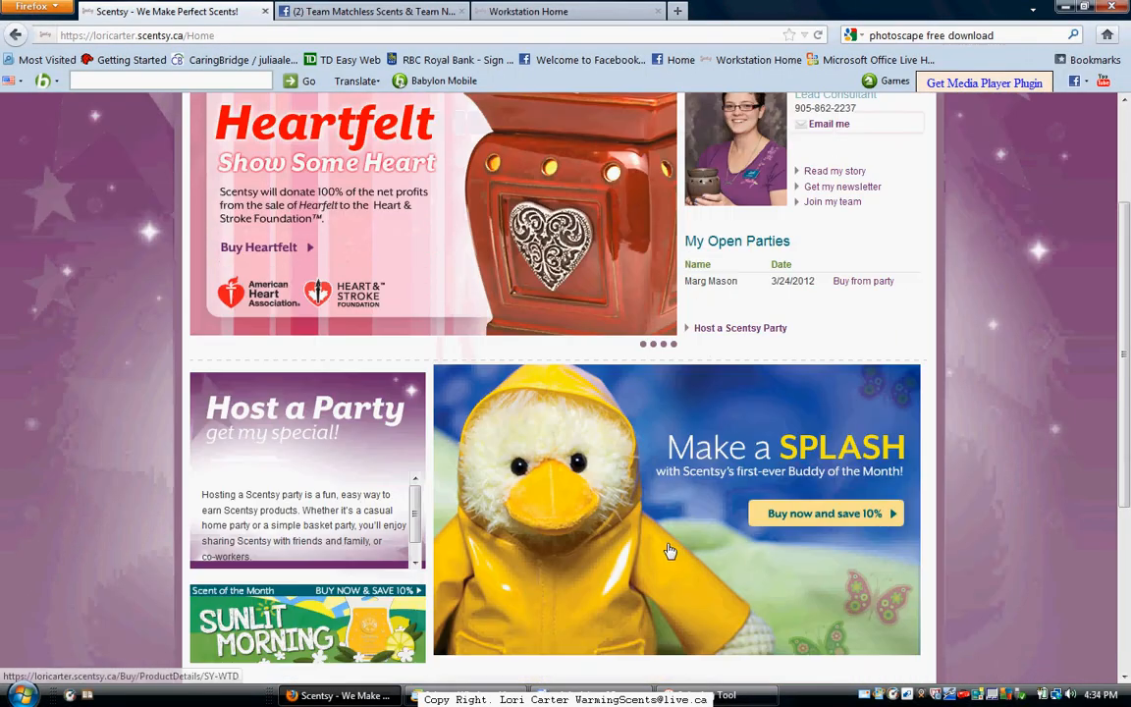
scroll(647, 479, "up", 1)
scroll(647, 483, "down", 2)
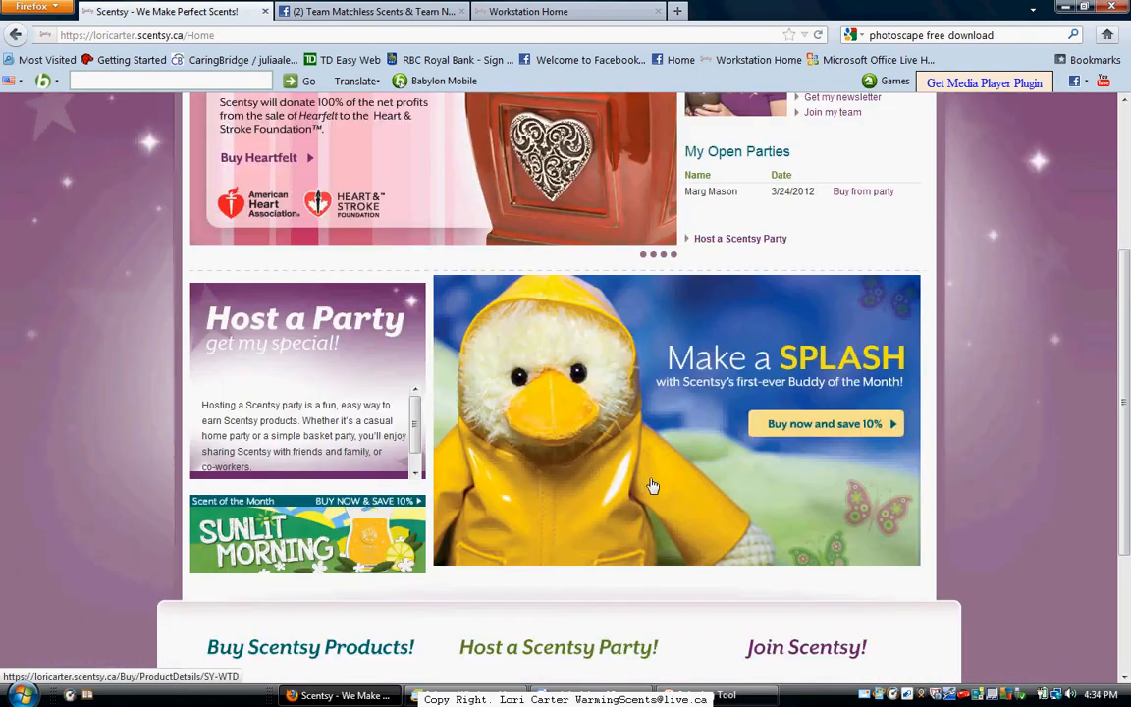
left_click(728, 699)
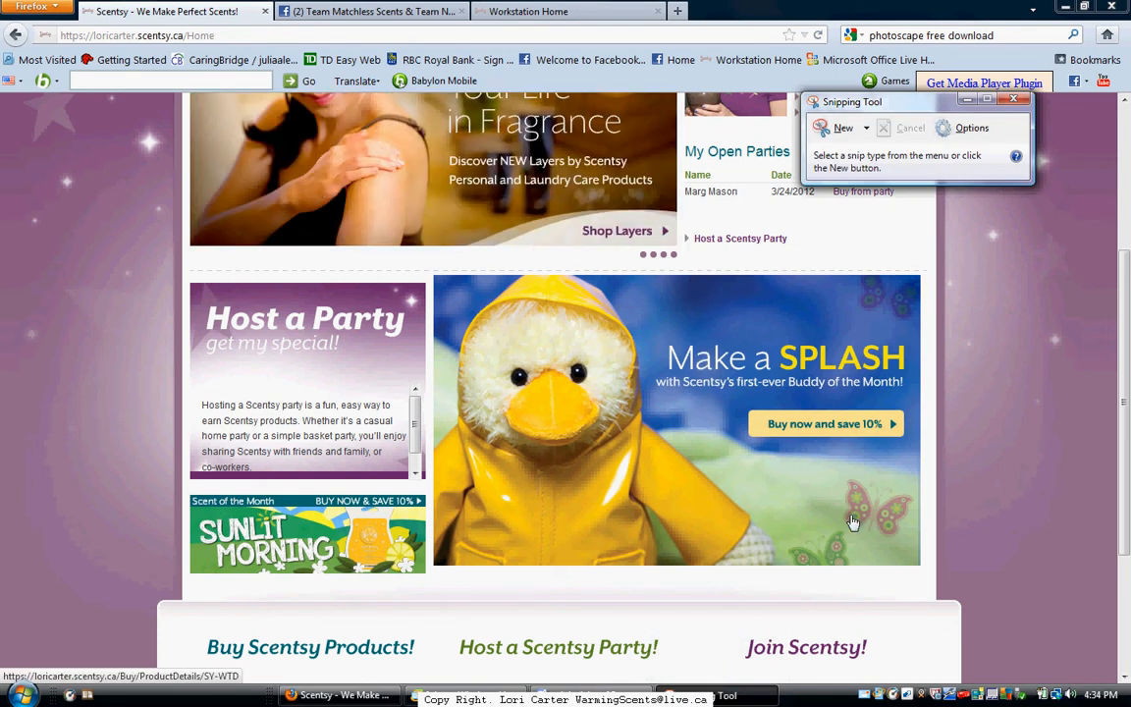
left_click(841, 134)
left_click_drag(920, 274, 433, 566)
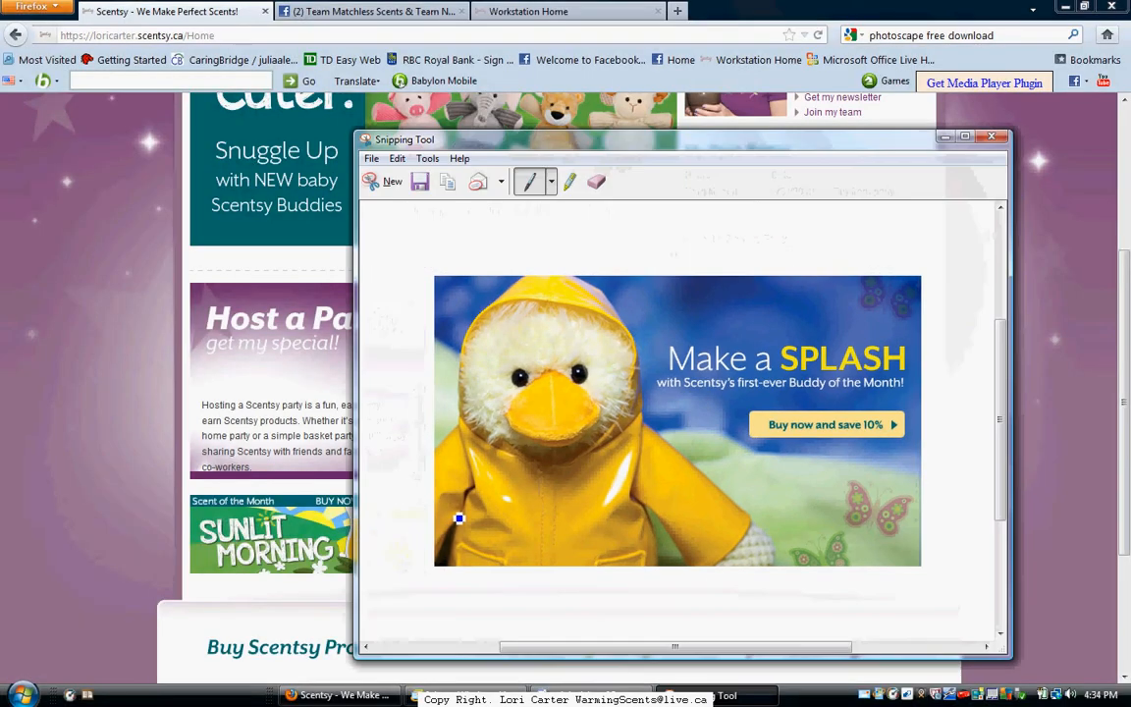
Step: Save the banner snip as a JPEG named duck in the scentsy pictures folder, replacing the existing file, and minimise the Snipping Tool
left_click(420, 185)
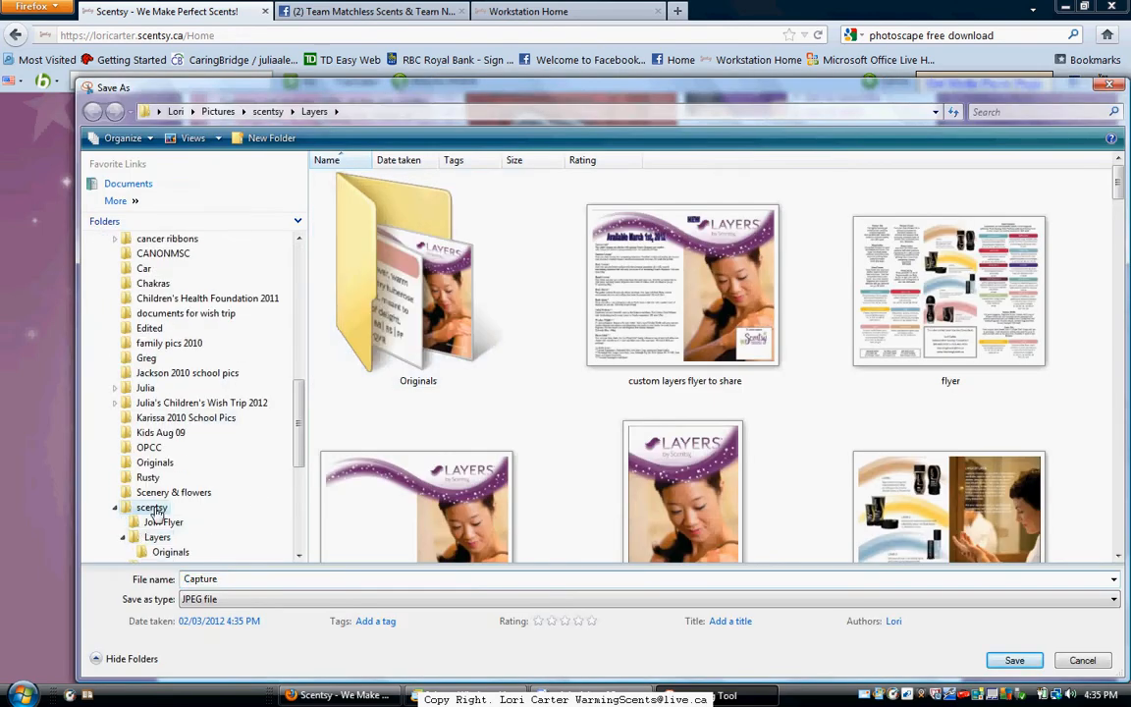
left_click(151, 507)
double_click(228, 579)
type("d")
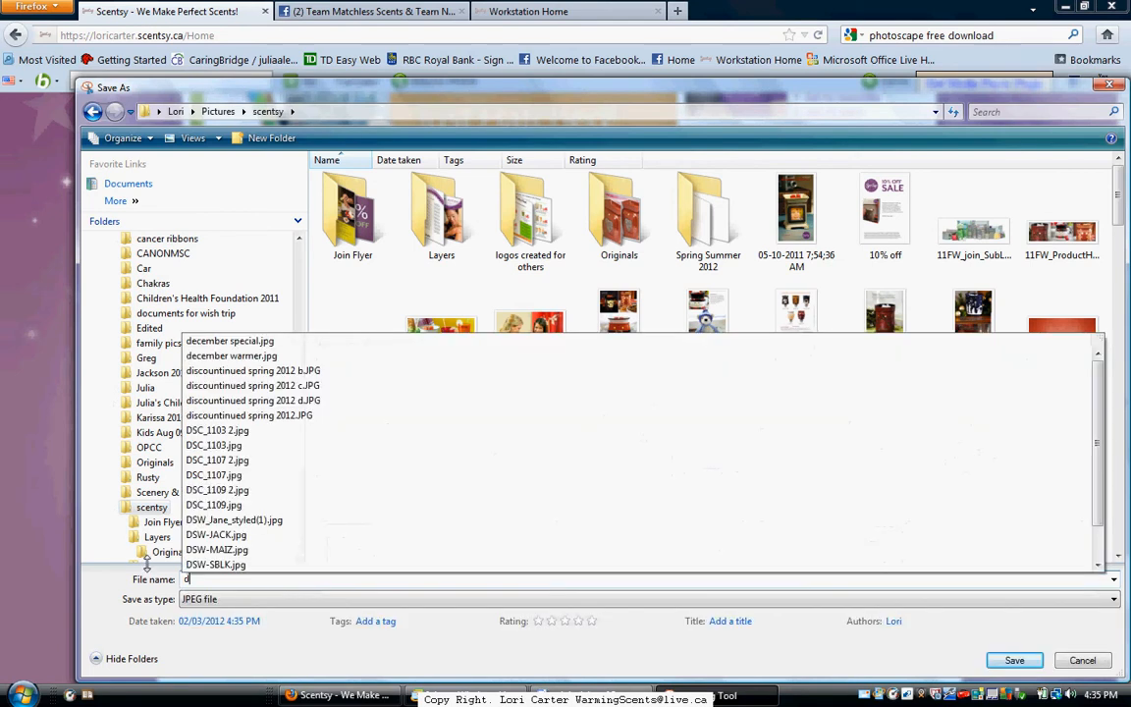
type("uck")
key("Return")
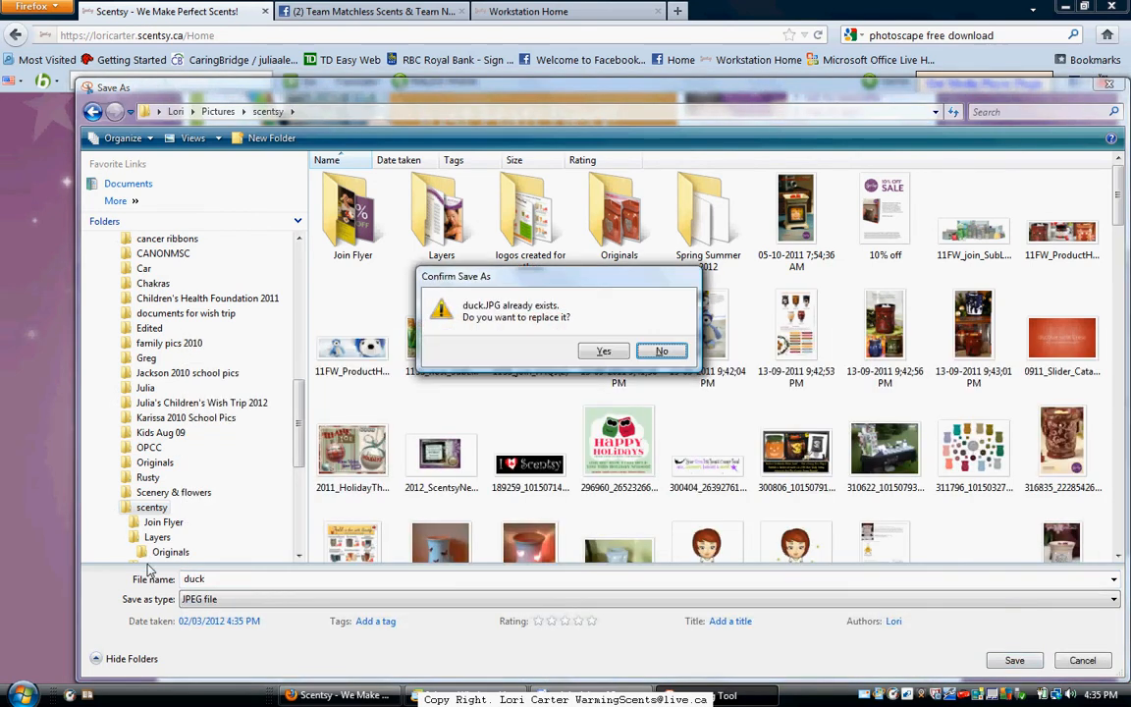
left_click(603, 355)
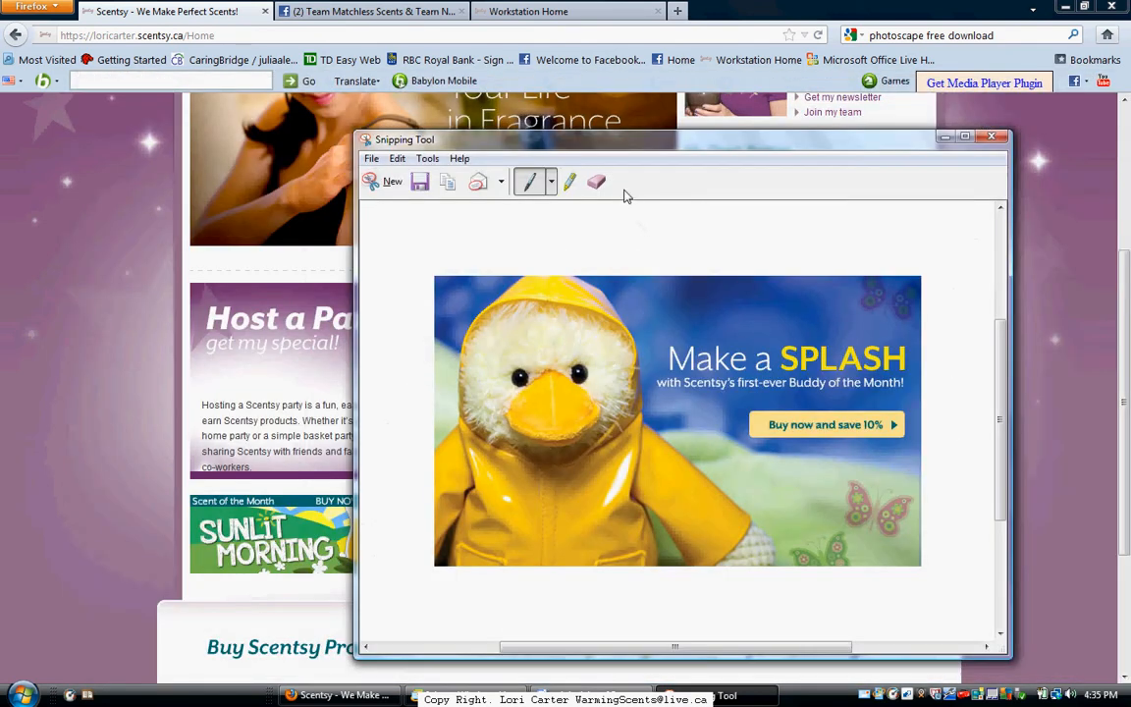
left_click(945, 138)
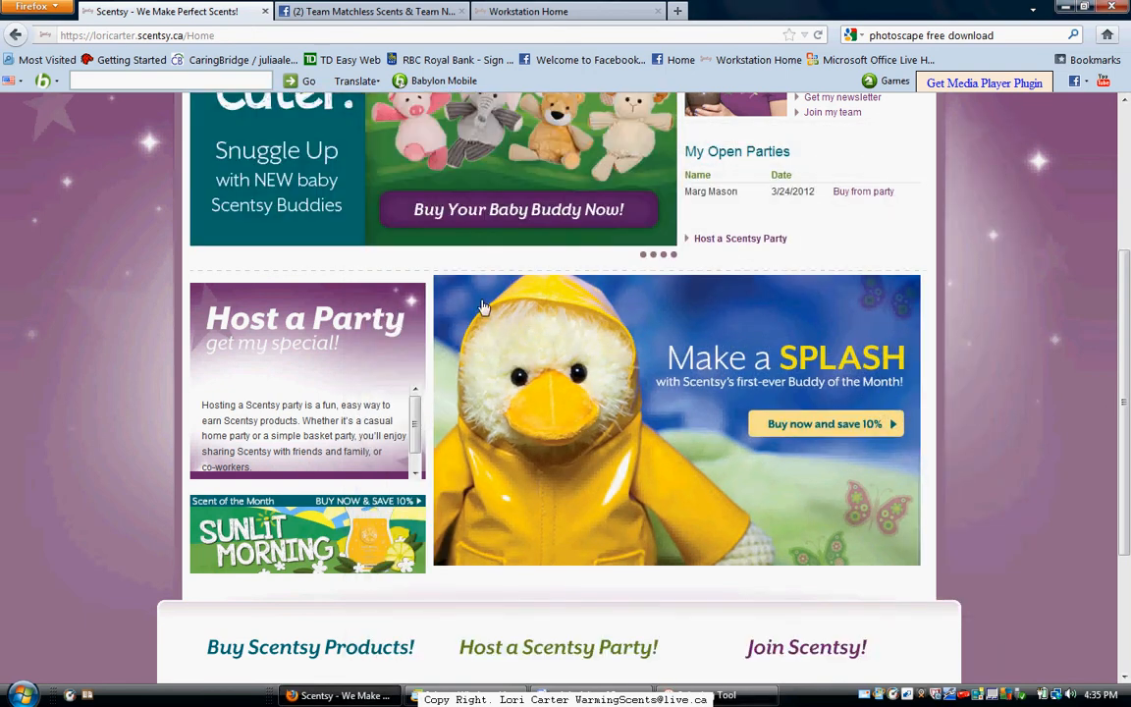
Step: Switch to PhotoScape and open duck.JPG from the scentsy folder in its Editor
left_click(22, 695)
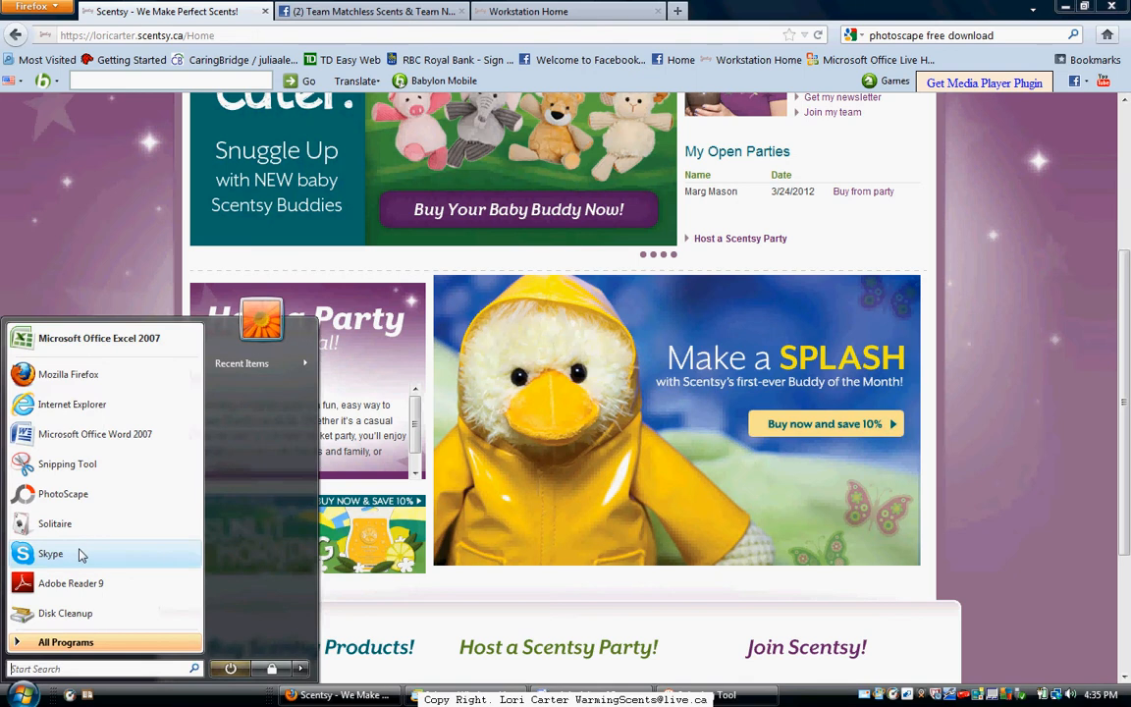
left_click(91, 494)
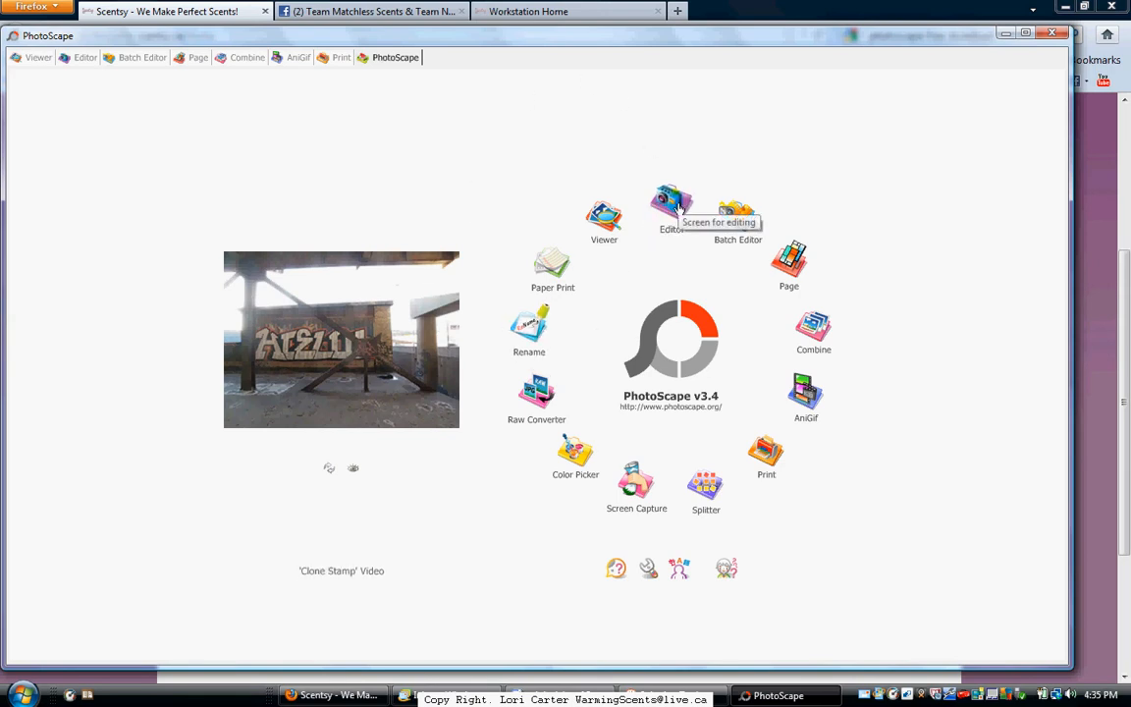
left_click(672, 208)
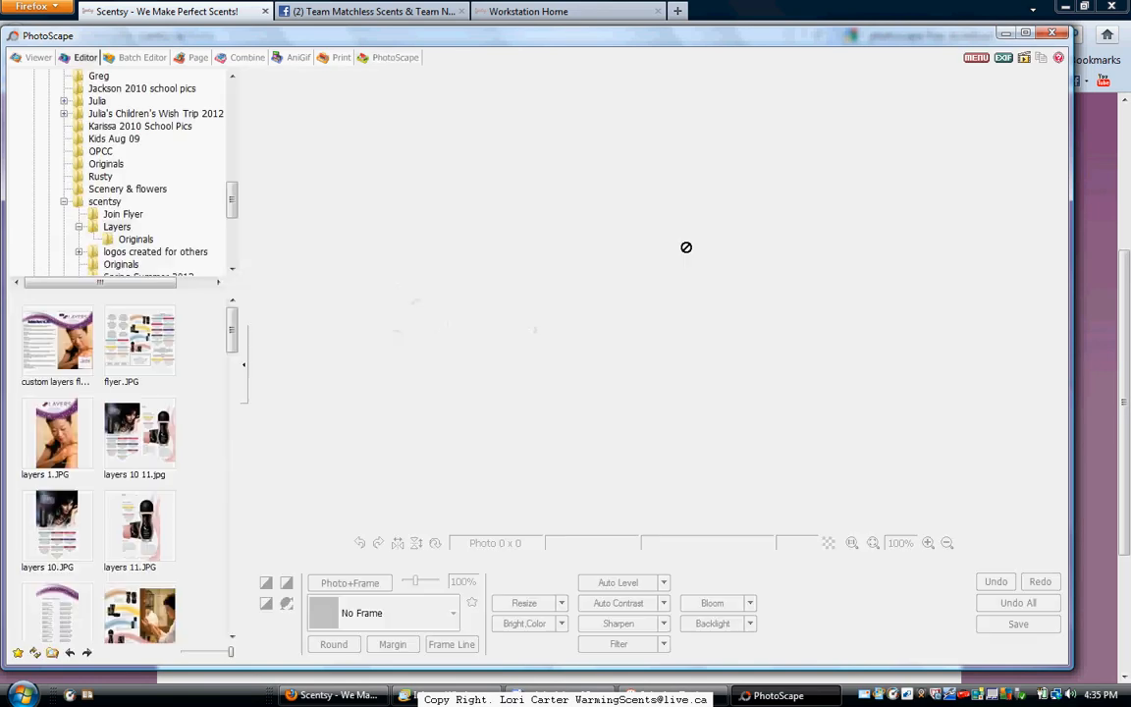
left_click(104, 201)
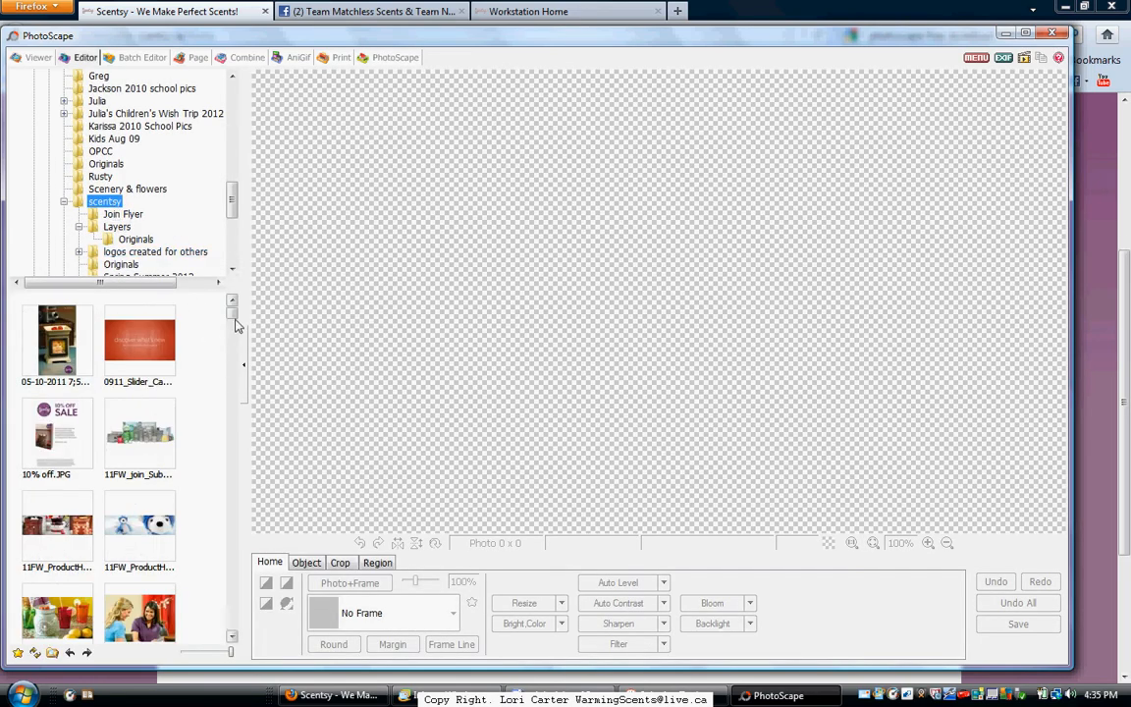
left_click_drag(231, 314, 233, 459)
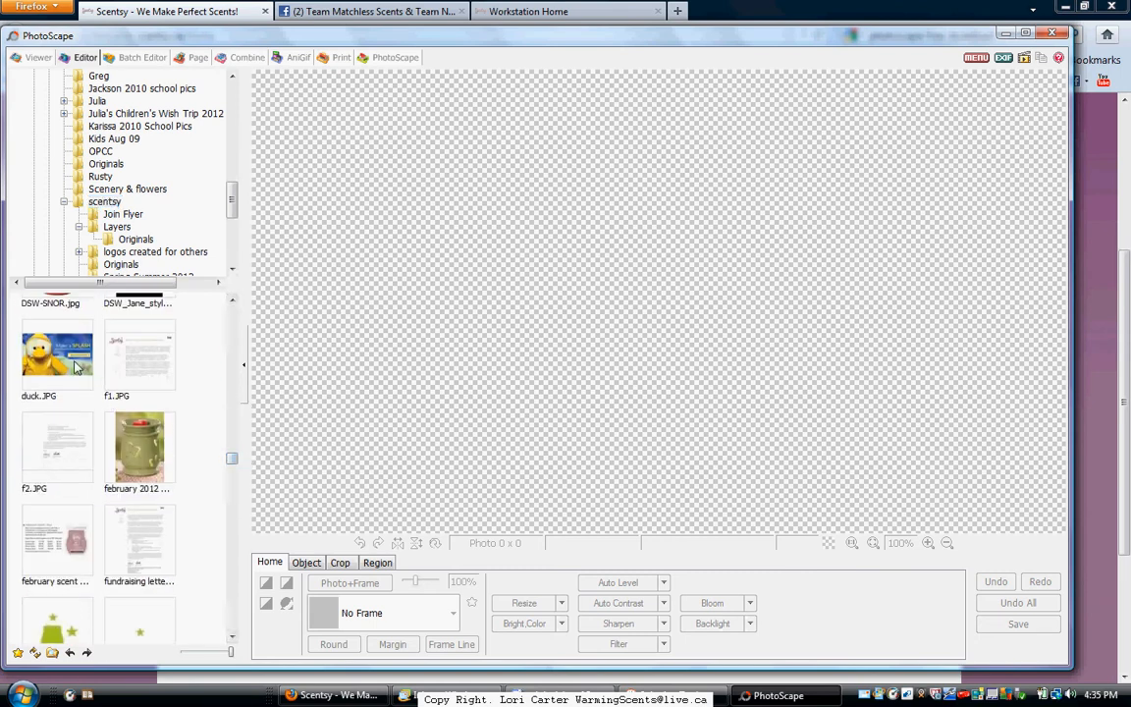
left_click(77, 367)
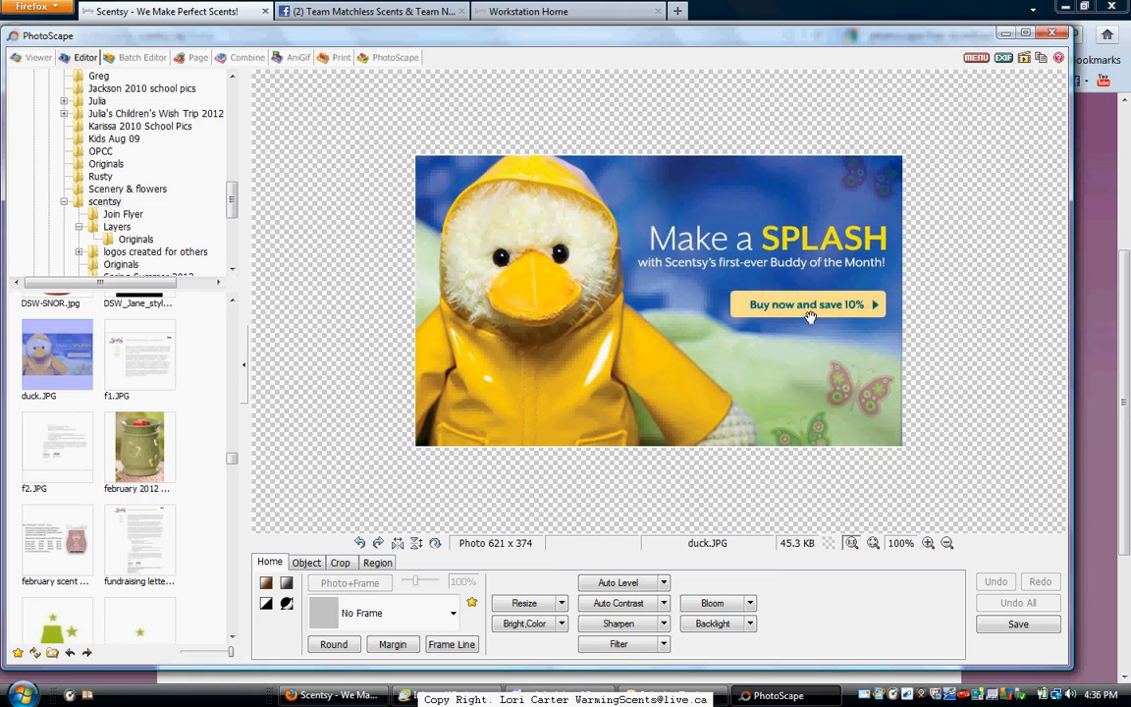
Step: Draw a filled rounded rectangle in light yellow (RGB 255, 255, 147) over the banner's "Buy now and save 10%" button
left_click(307, 563)
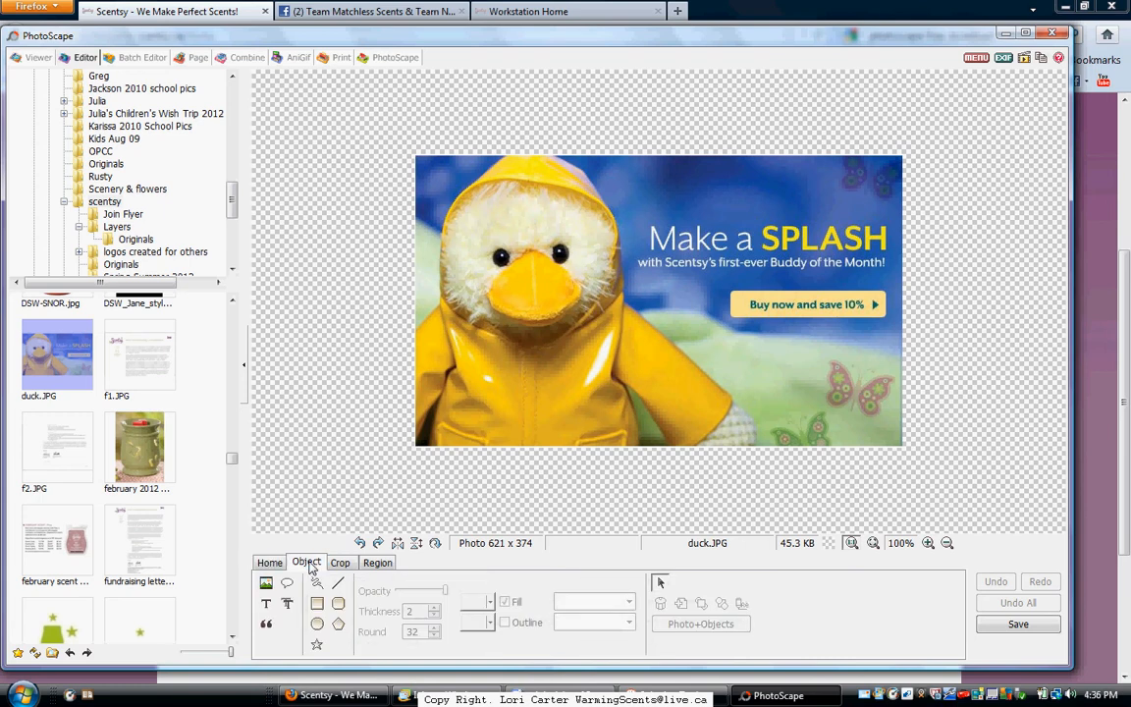
left_click(338, 603)
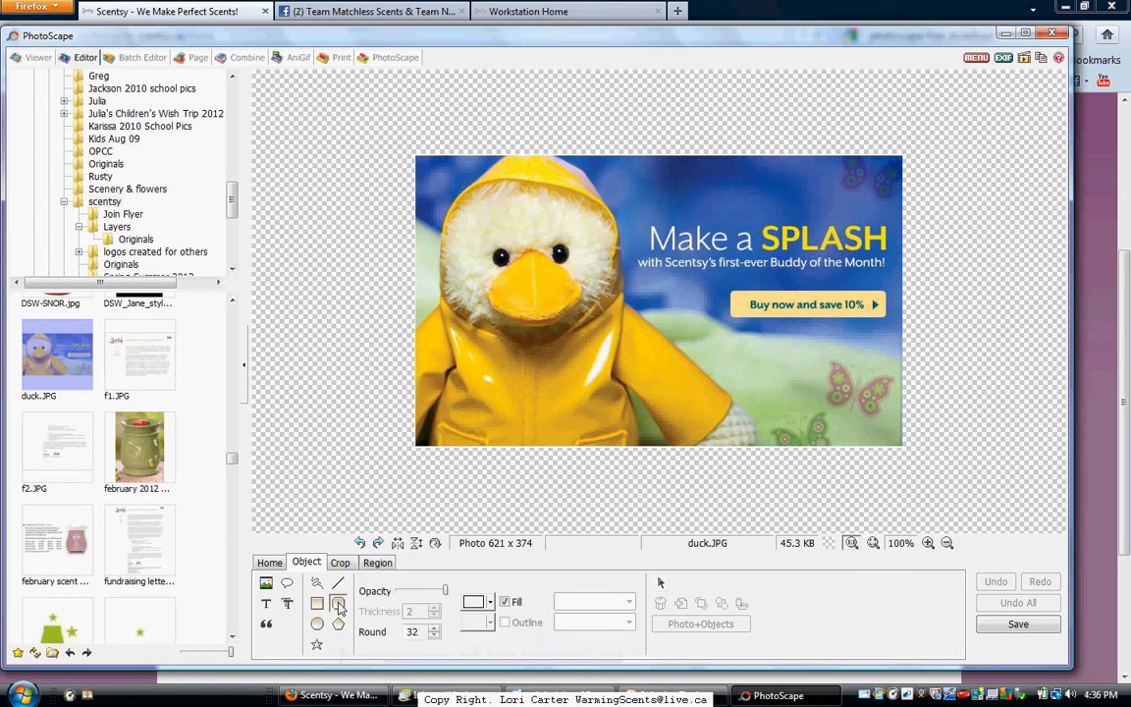
left_click(491, 602)
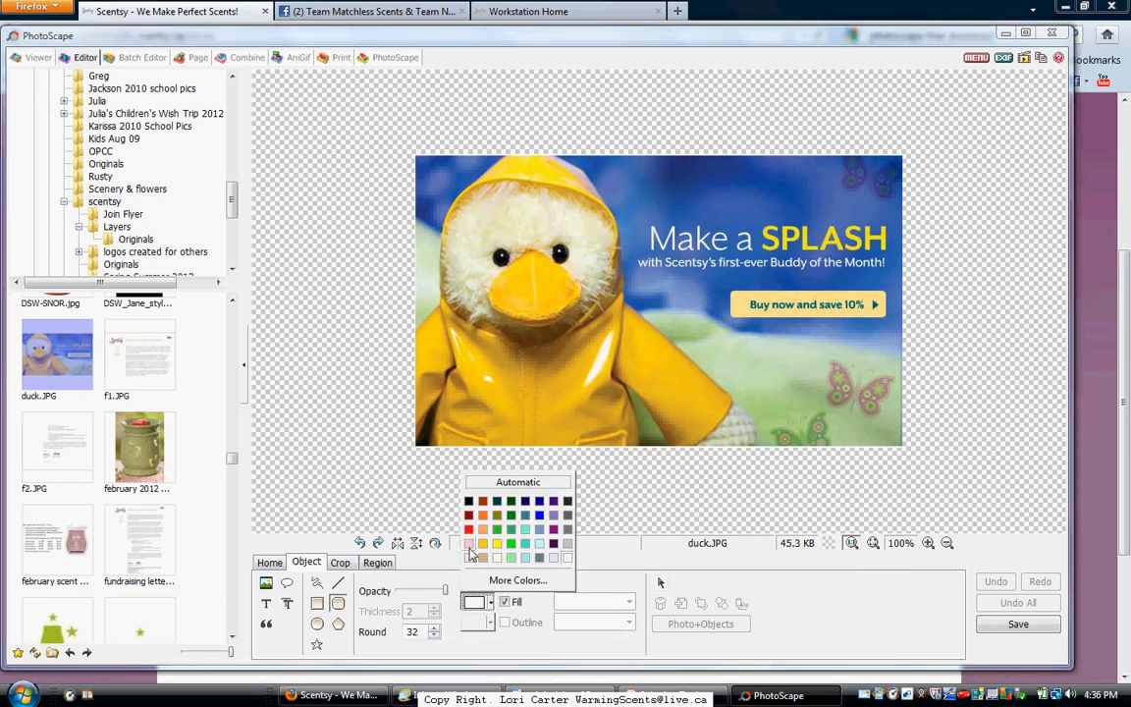
left_click(514, 580)
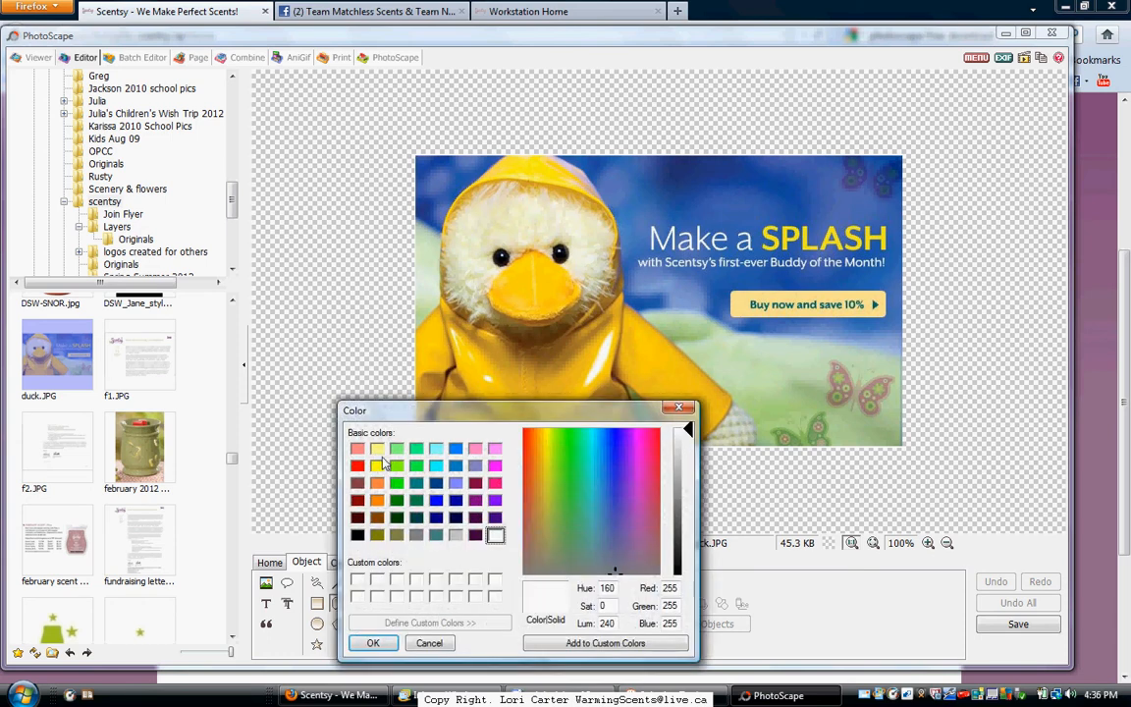
left_click(377, 450)
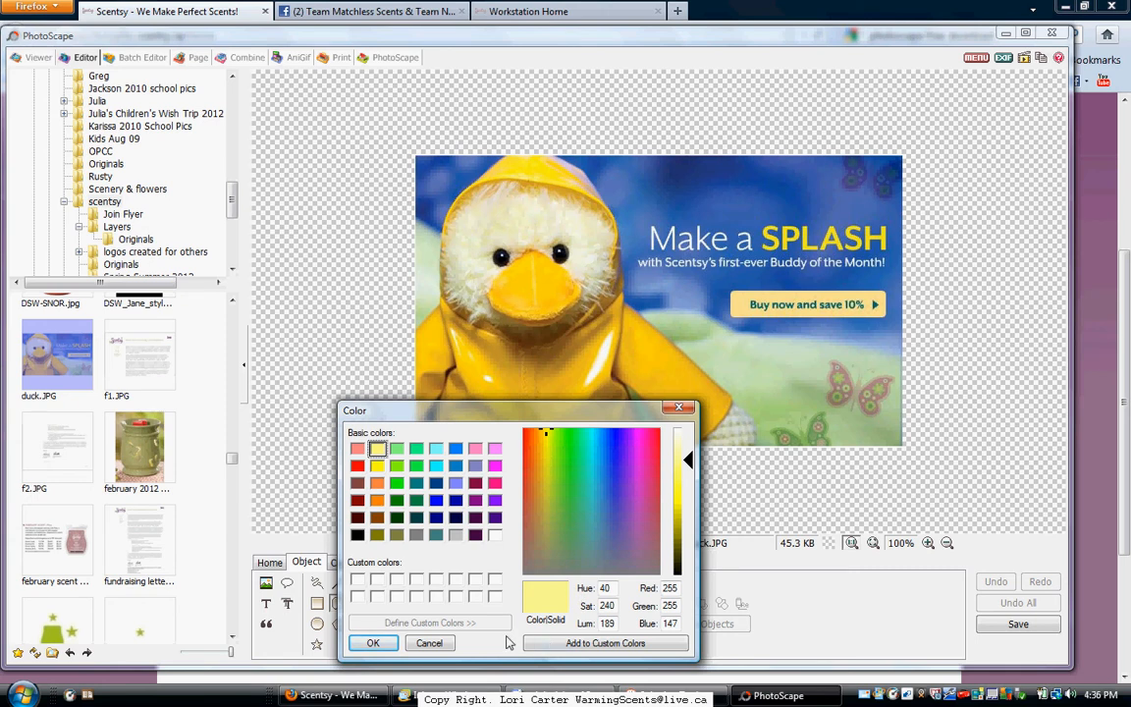
left_click(372, 643)
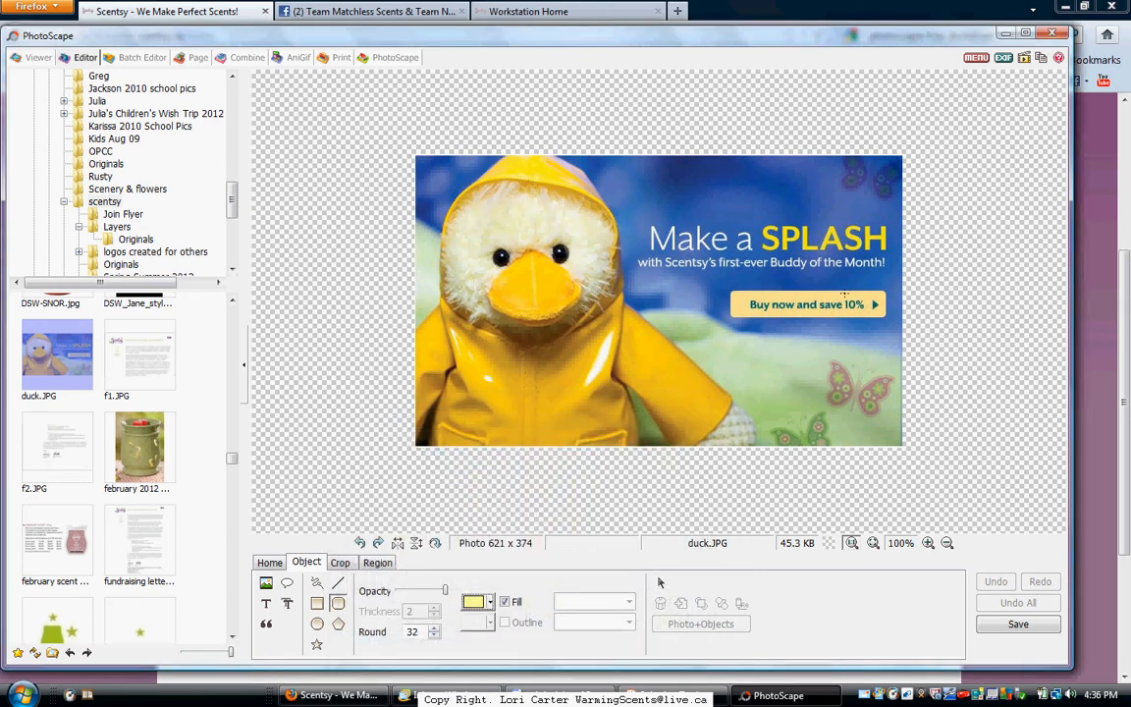
left_click_drag(889, 287, 655, 320)
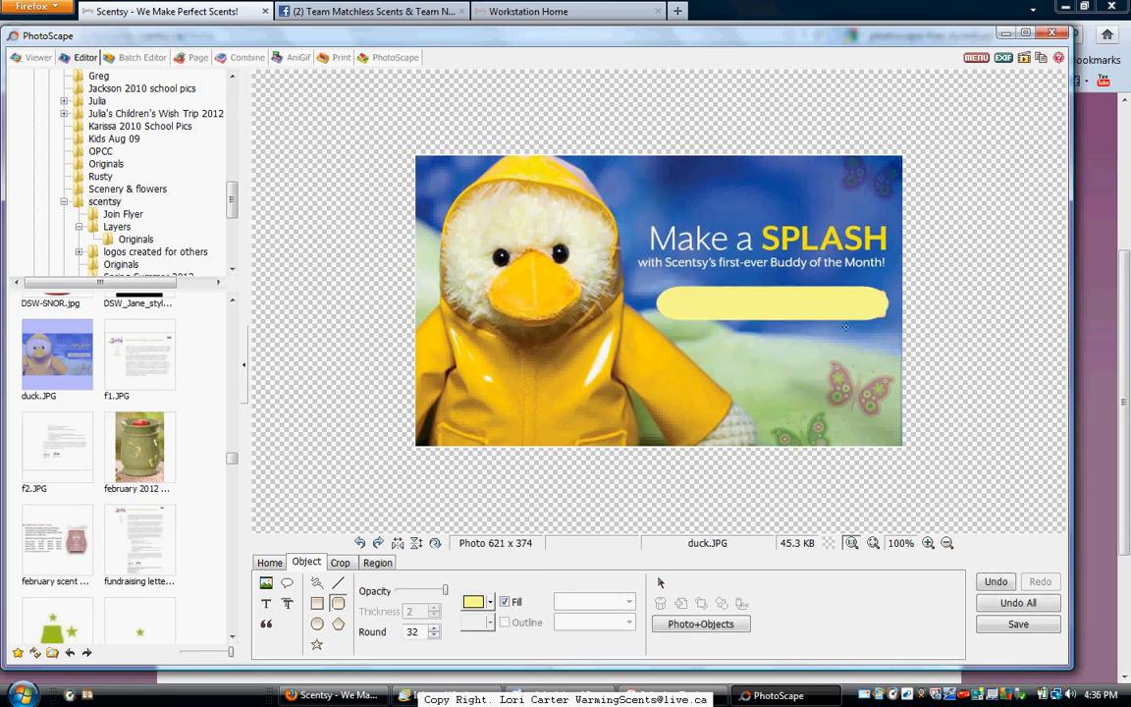
Step: Widen the yellow rounded rectangle slightly towards the banner's right edge and extend it downward to make it taller
left_click_drag(846, 302, 883, 306)
left_click(274, 568)
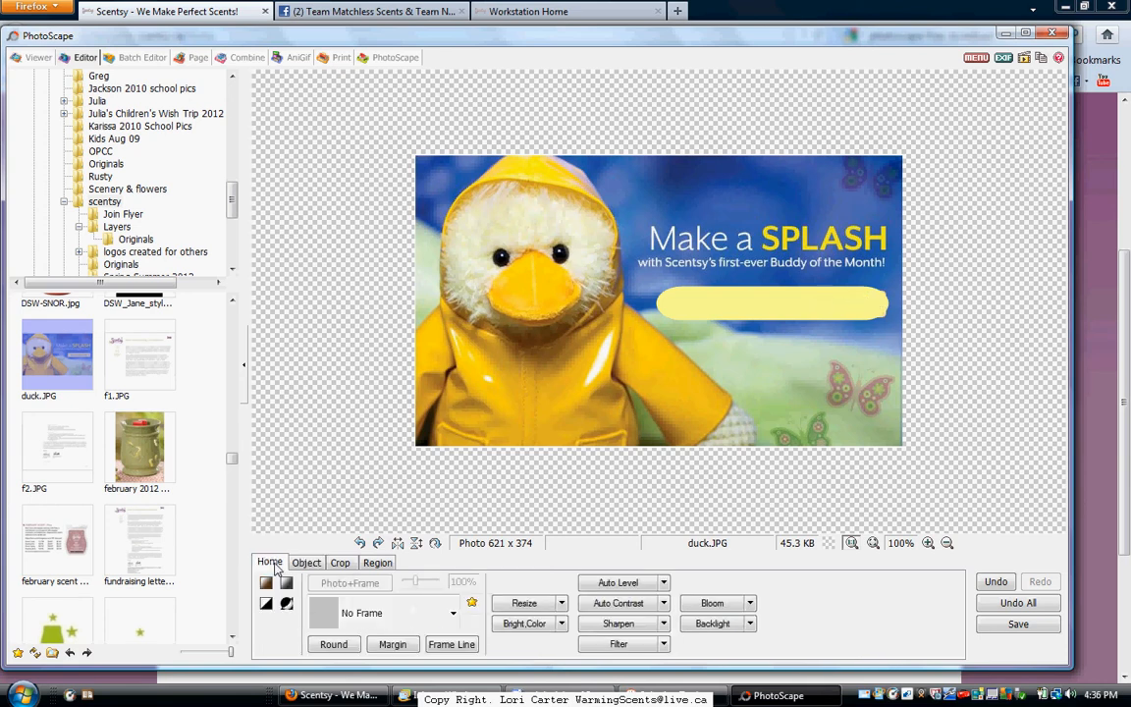
left_click(306, 561)
left_click(805, 301)
left_click_drag(889, 304, 895, 304)
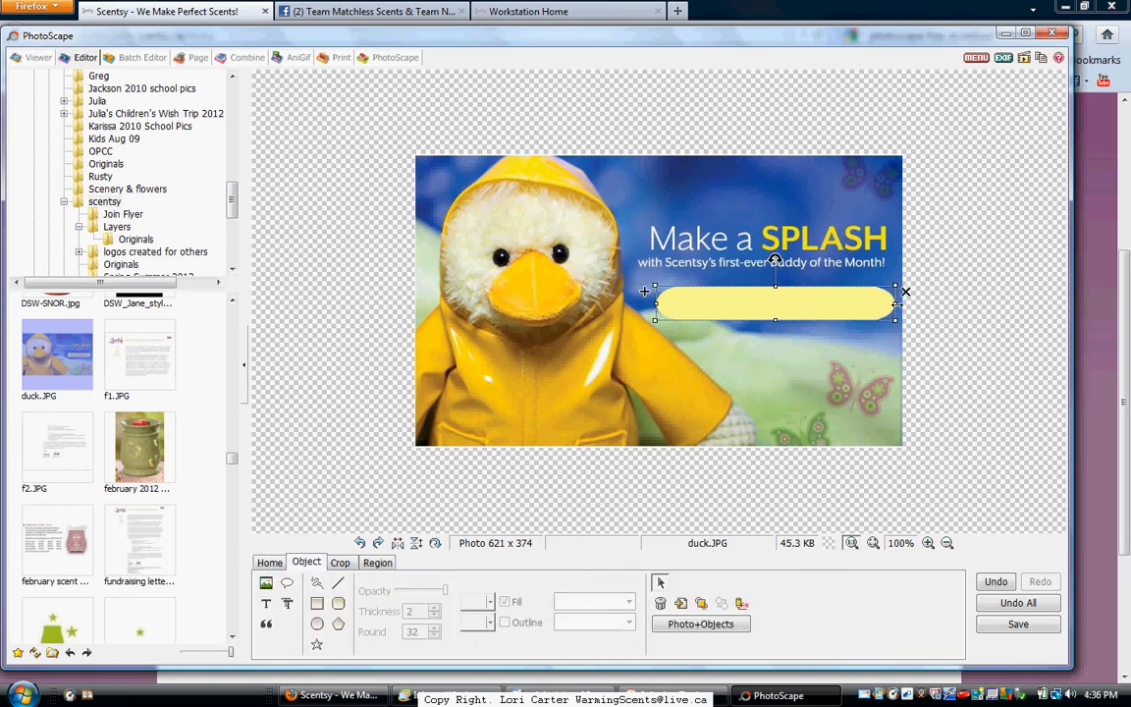
left_click_drag(775, 323, 775, 336)
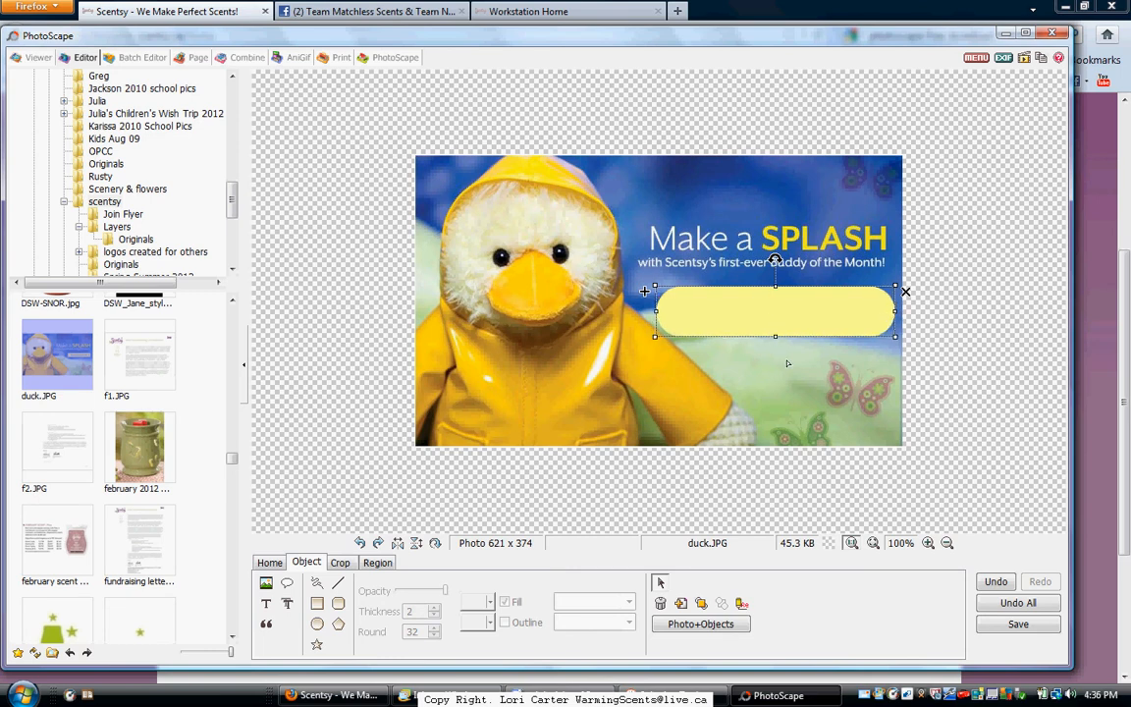
left_click(786, 364)
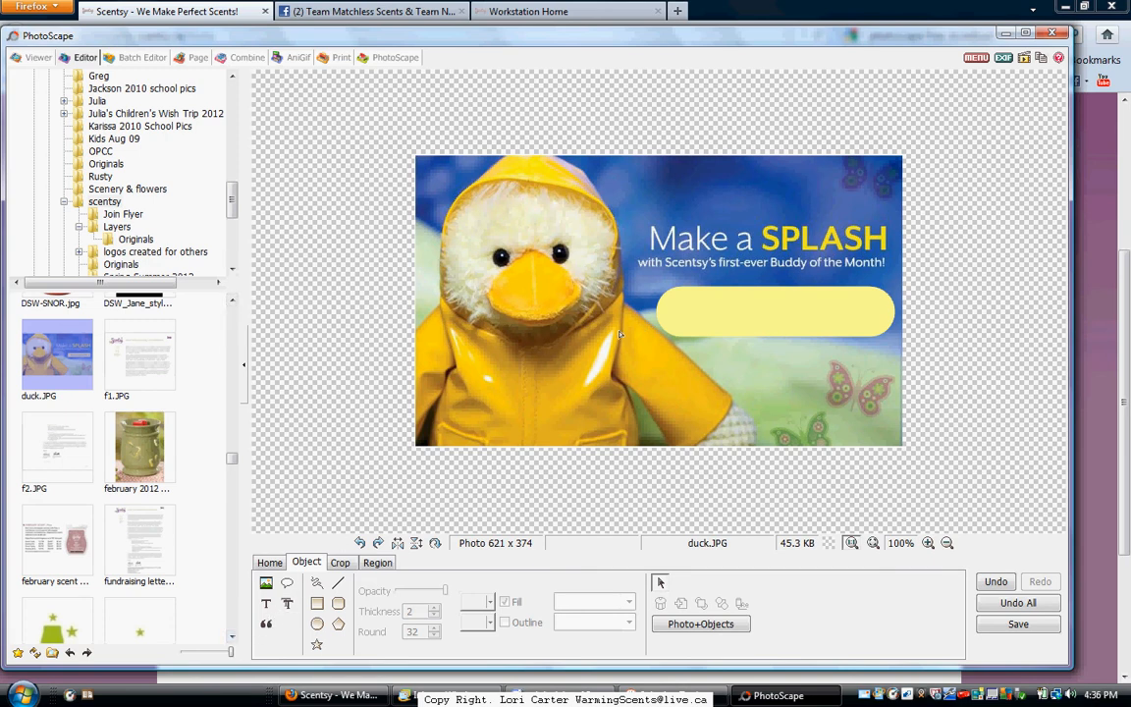
Step: Add the four-line "To Order Contact:" text with the consultant's contact details in black Beach size 10, and fit it inside the yellow rectangle
left_click(267, 608)
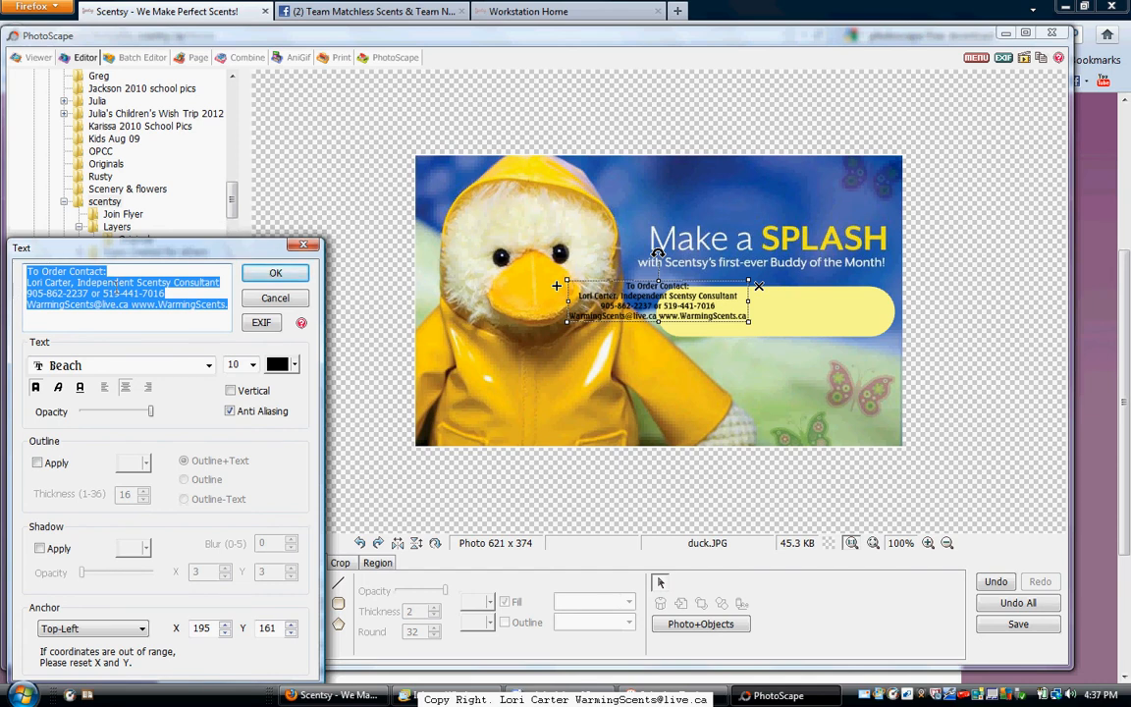
left_click(276, 275)
left_click(275, 275)
left_click_drag(705, 306, 875, 315)
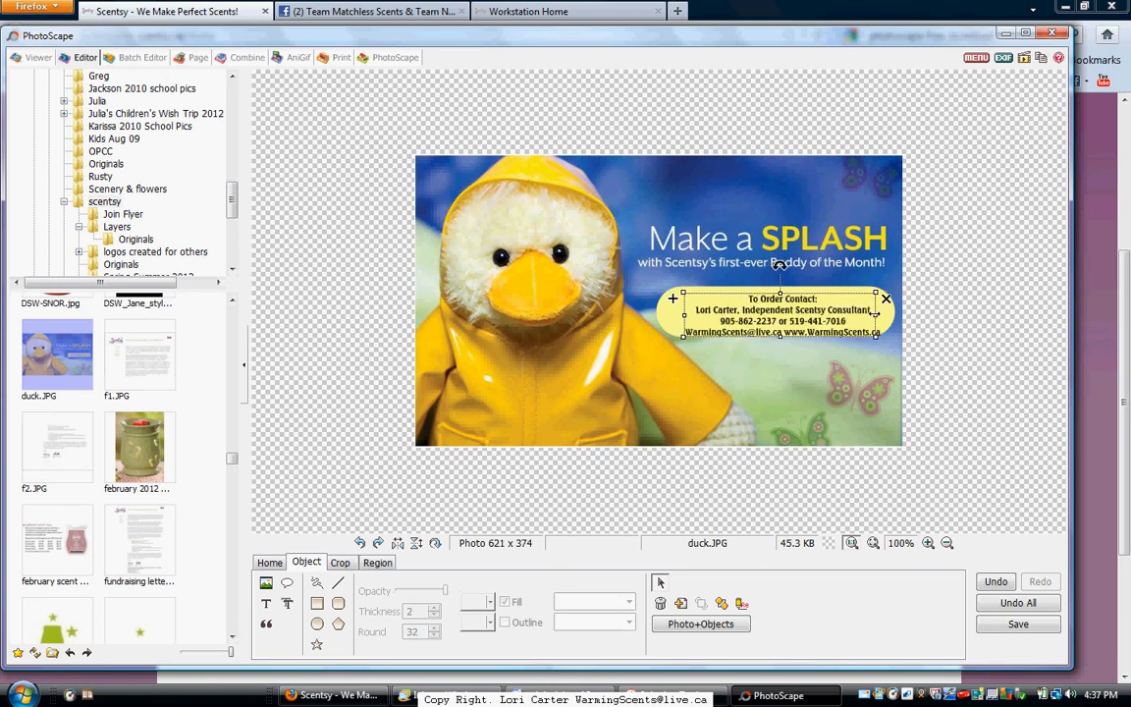
left_click_drag(875, 312, 871, 312)
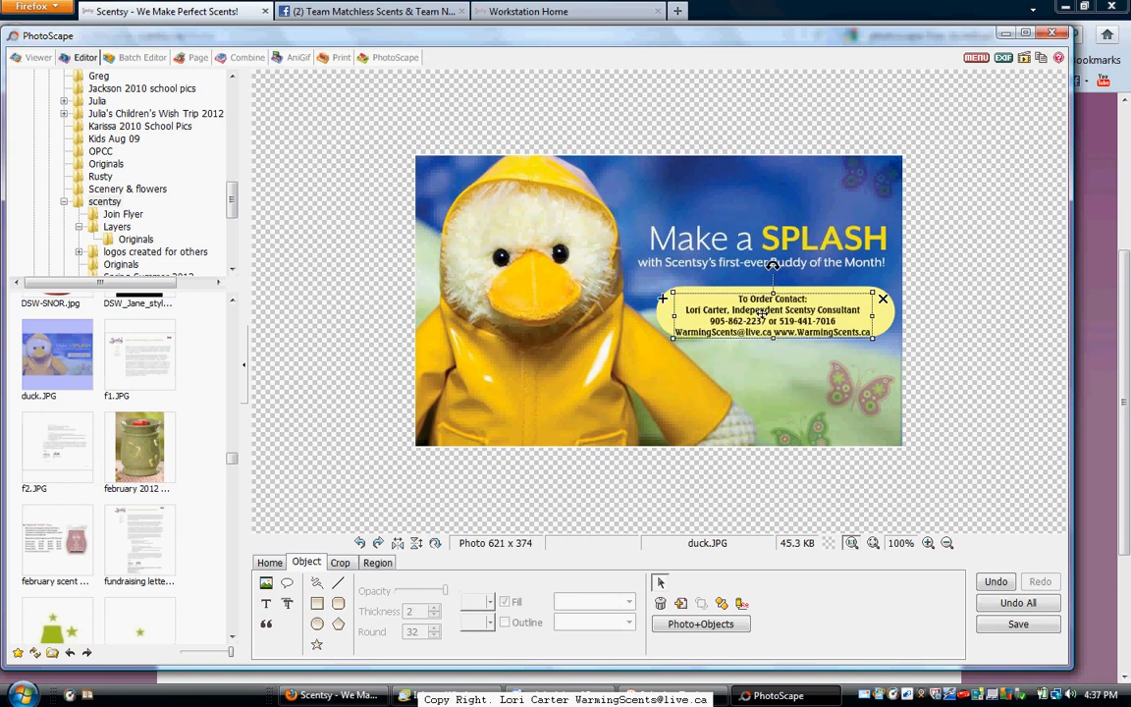
Step: Widen the contact text box slightly and nudge it up so the four lines sit centred within the yellow rounded rectangle
left_click_drag(681, 293, 674, 289)
left_click_drag(872, 312, 879, 312)
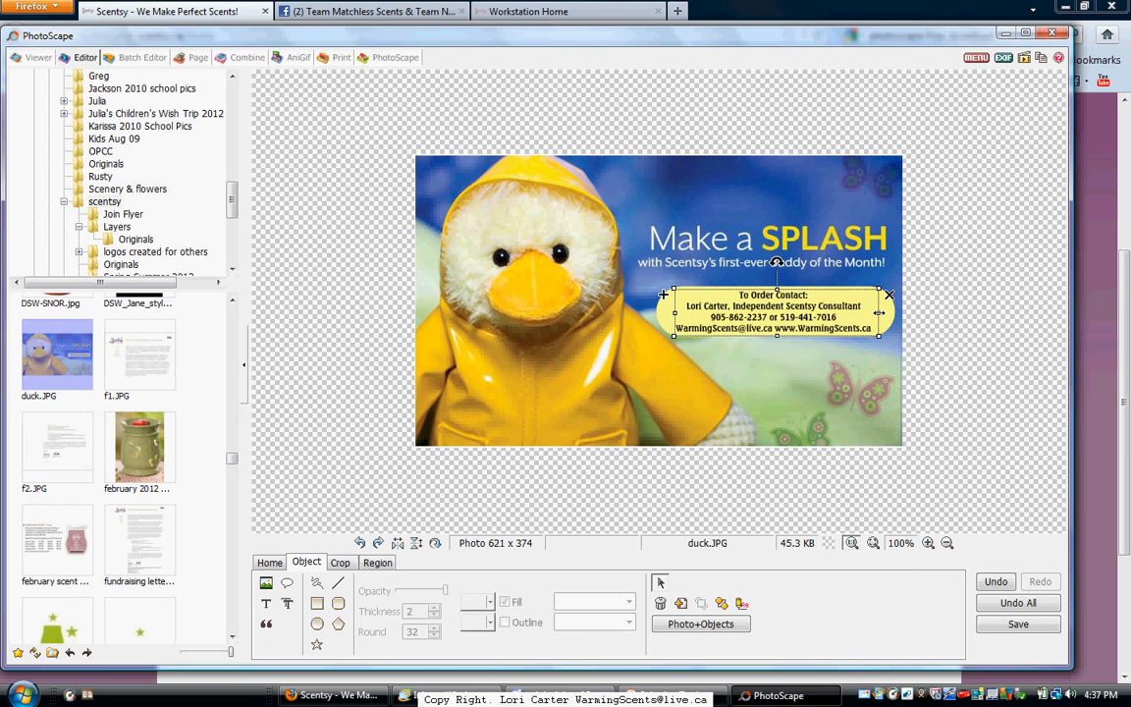
left_click_drag(809, 322, 809, 320)
left_click(814, 369)
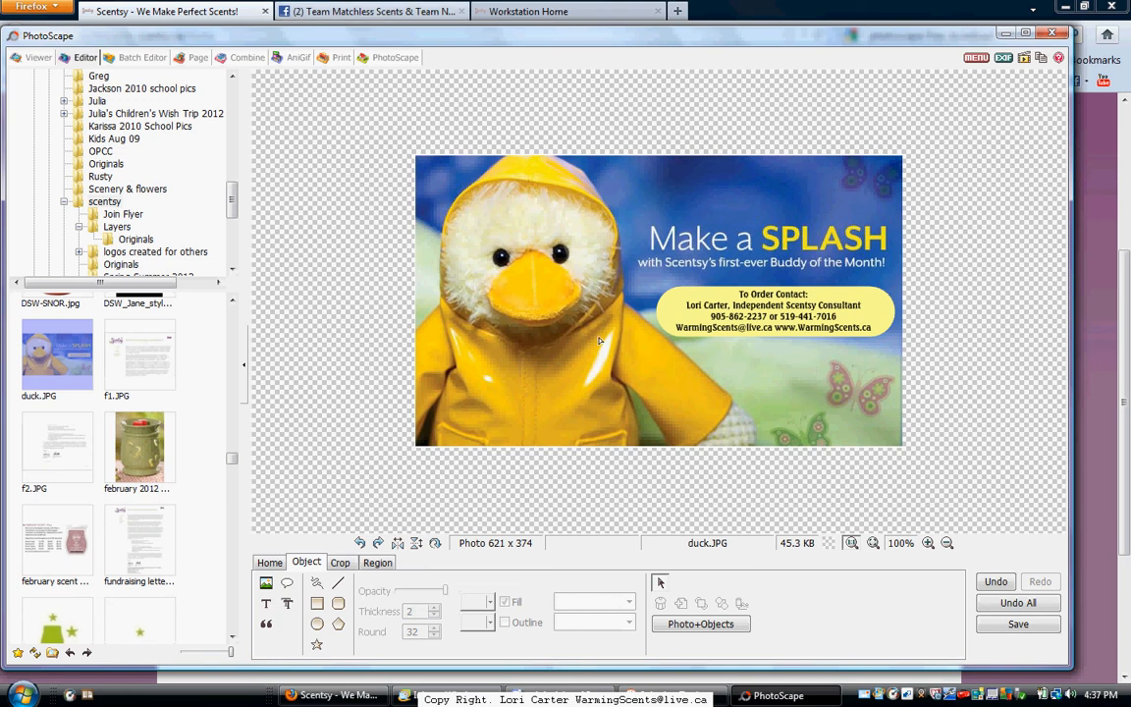
Step: Save the edited banner as a new file named "duck modified" in the scentsy folder, keeping the original duck.JPG
left_click(1016, 627)
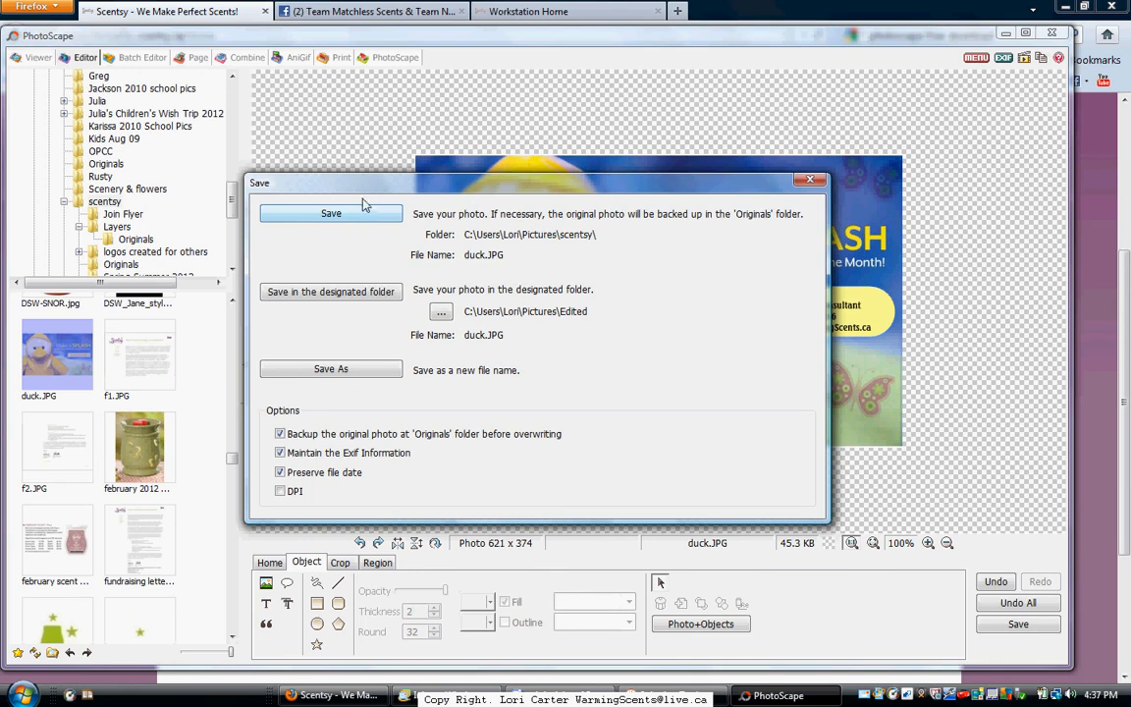
left_click(352, 370)
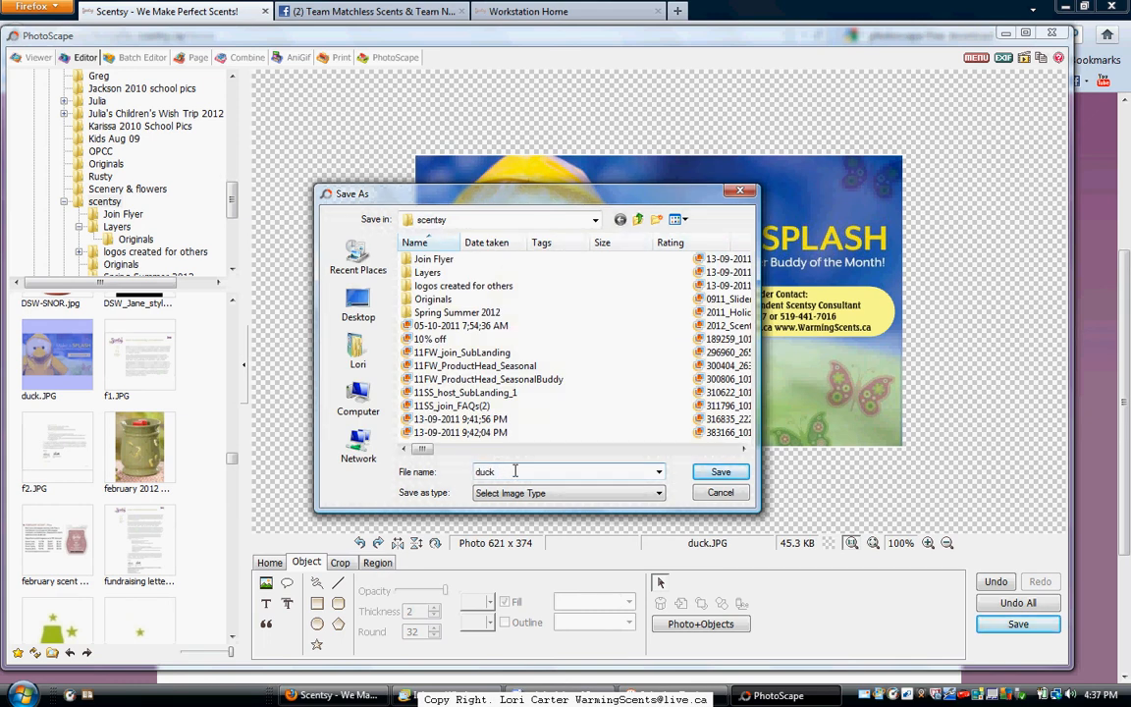
type("modified")
left_click(722, 472)
left_click(637, 270)
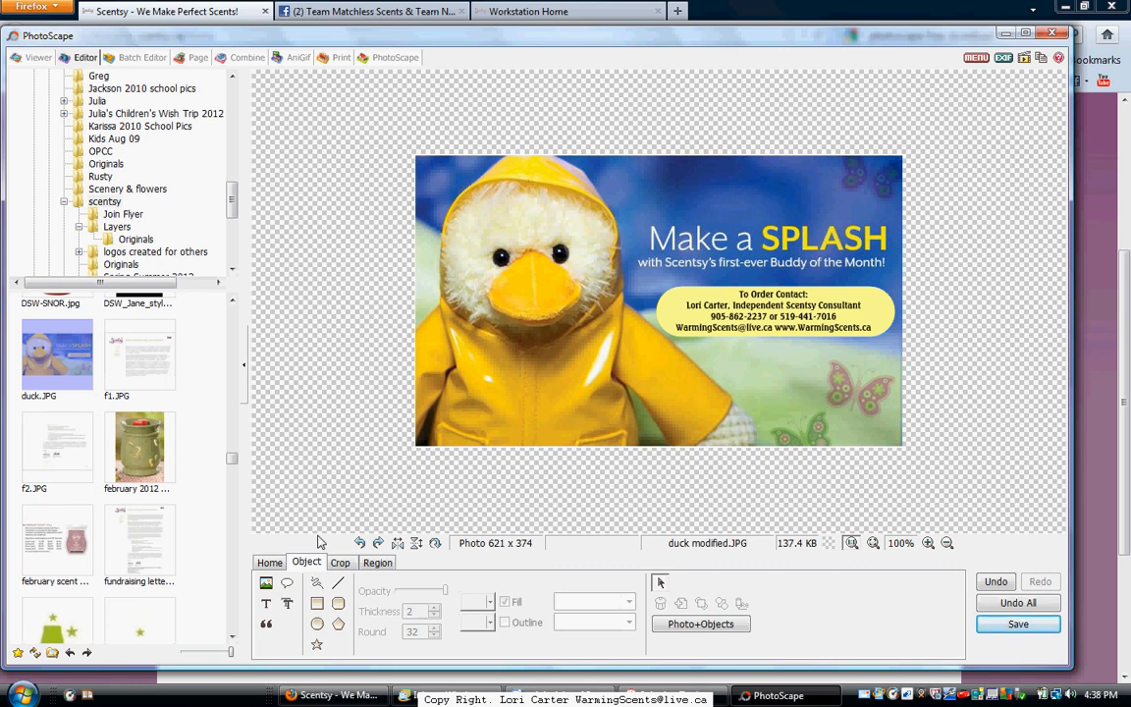
Step: Switch to the Scentsy page in Firefox to compare the original duck banner with the edited version
left_click(1049, 34)
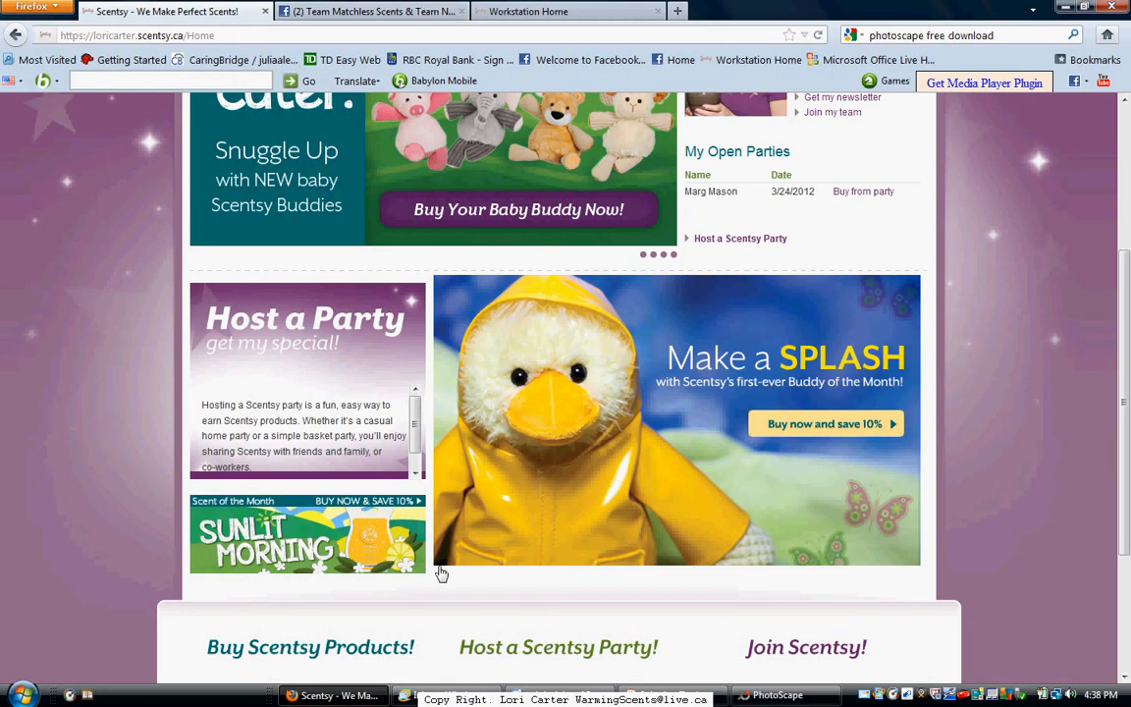
mouse_move(754, 701)
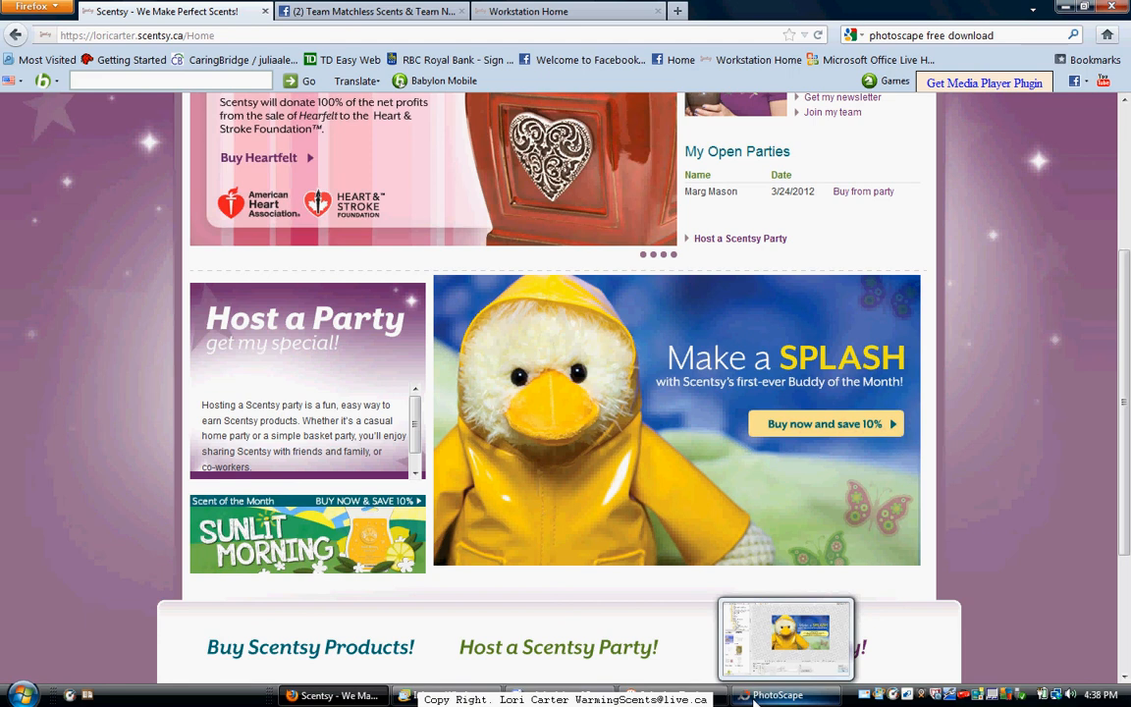